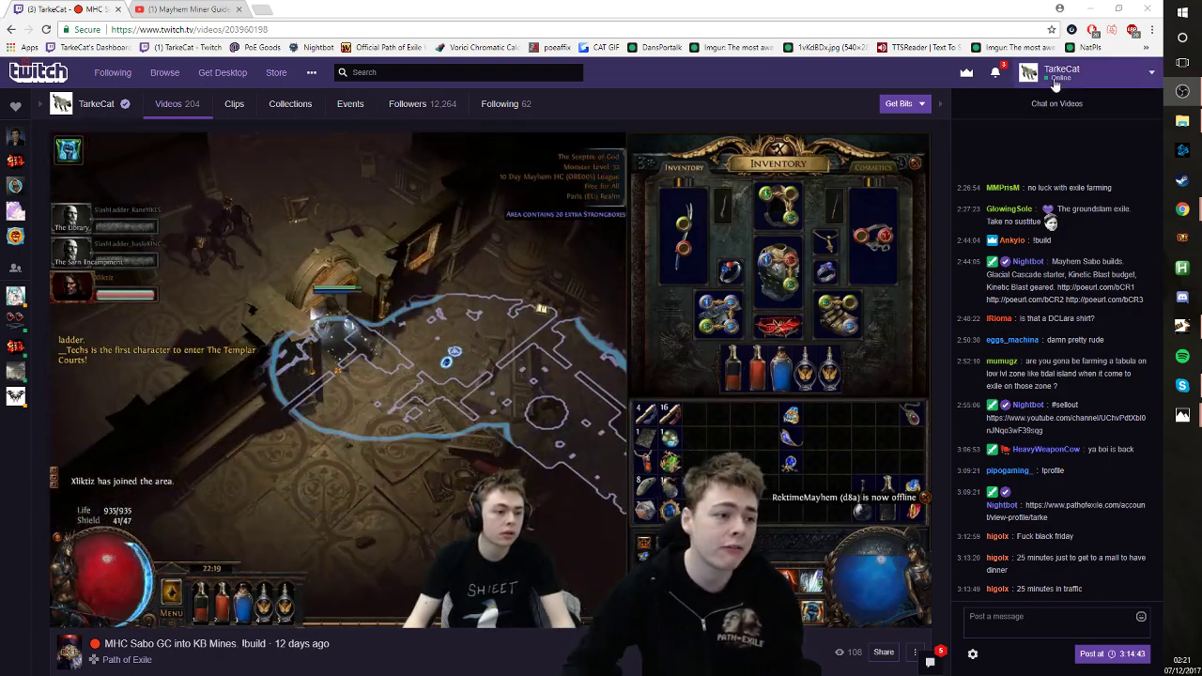
- View the Mayhem Miner Guides playlist on YouTube and the MHC Sabo GC into KB Mines video on Twitch
click(183, 9)
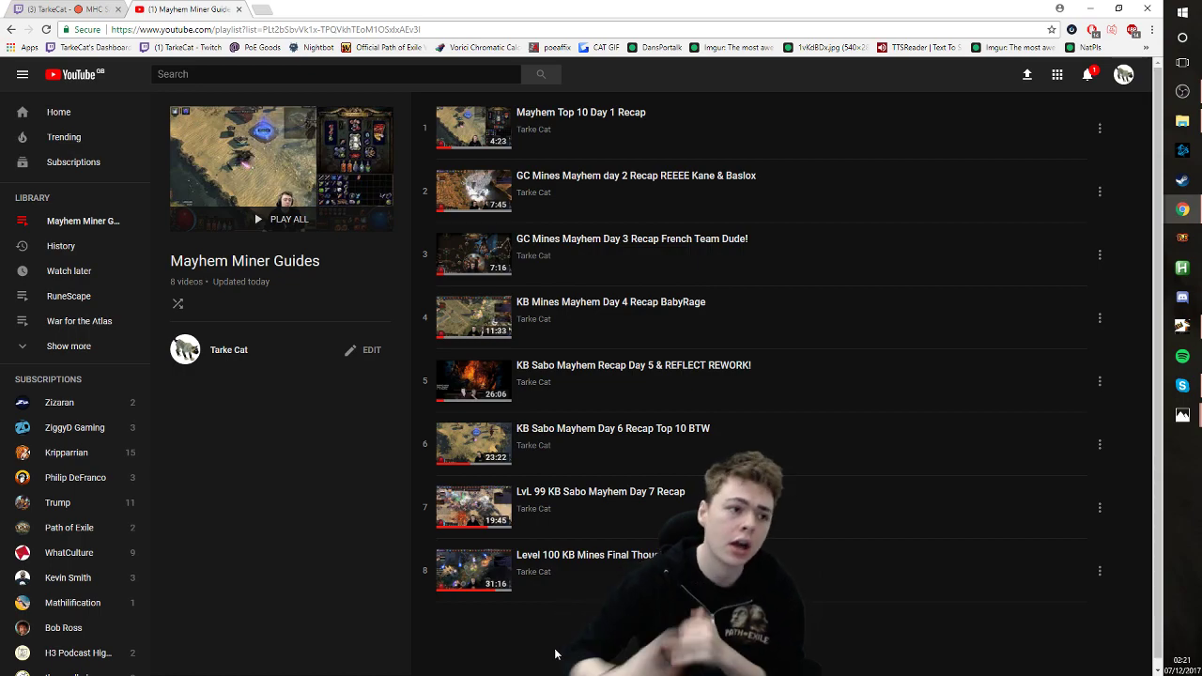
click(66, 7)
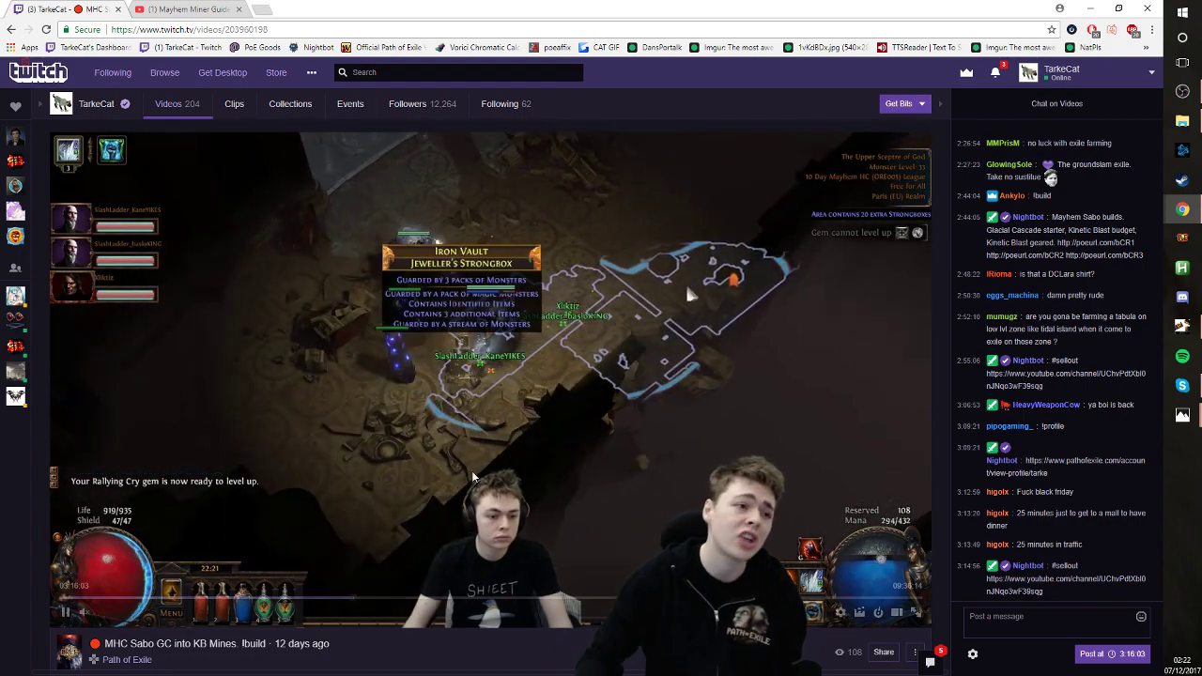
click(169, 8)
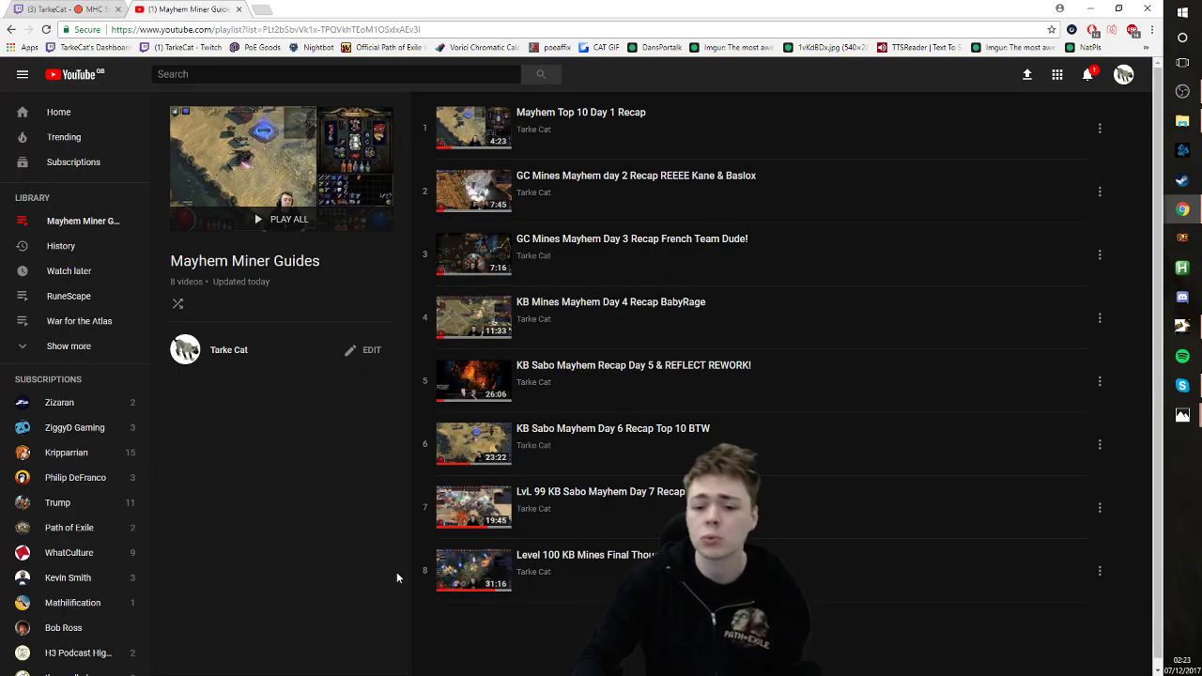
- Switch to Path of Building and inspect the passive tree's node power around the Throatseeker critical strike node
click(1182, 331)
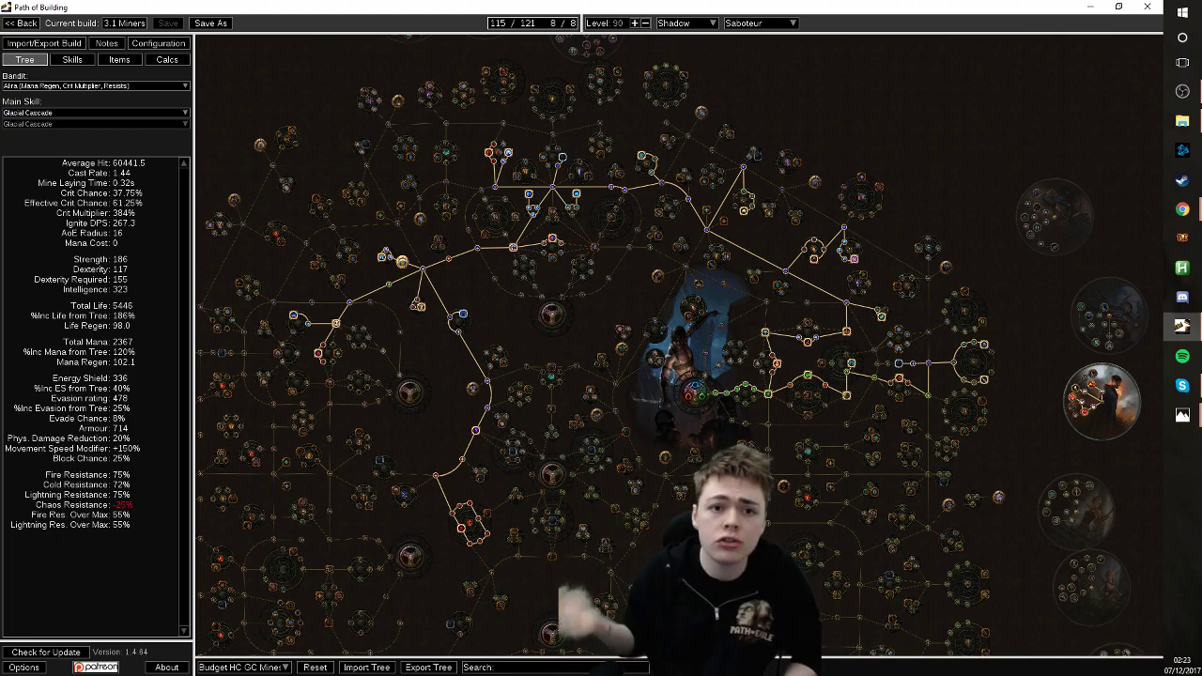
mouse_move(934, 459)
click(827, 667)
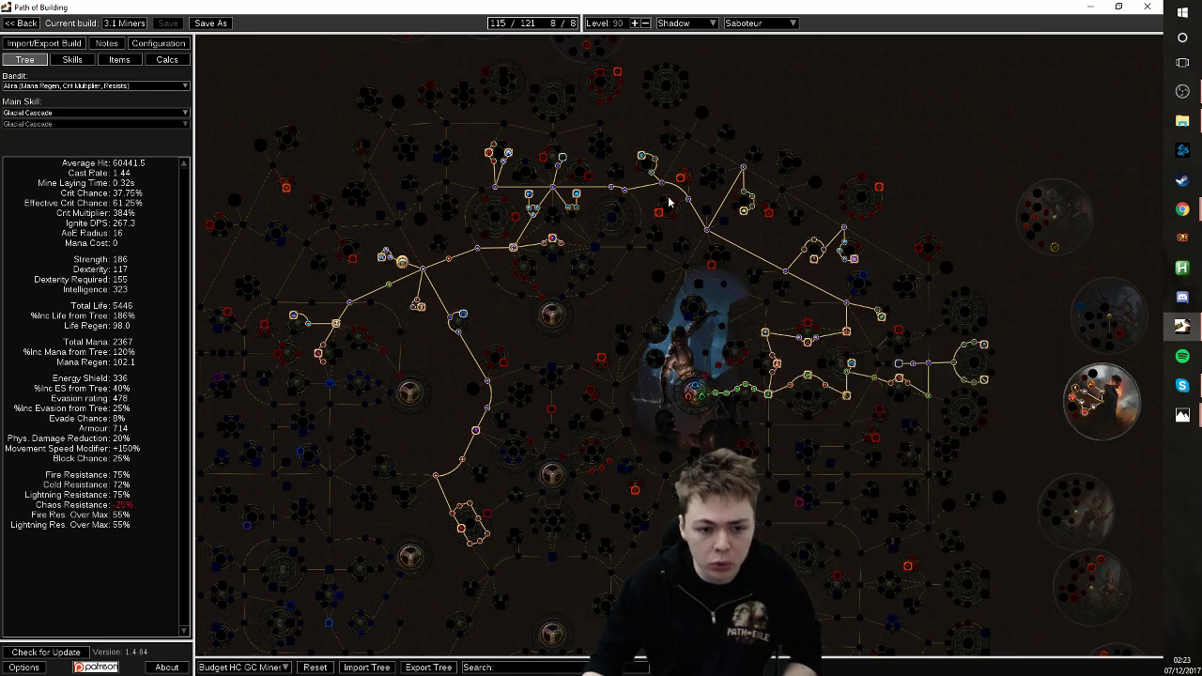
mouse_move(682, 184)
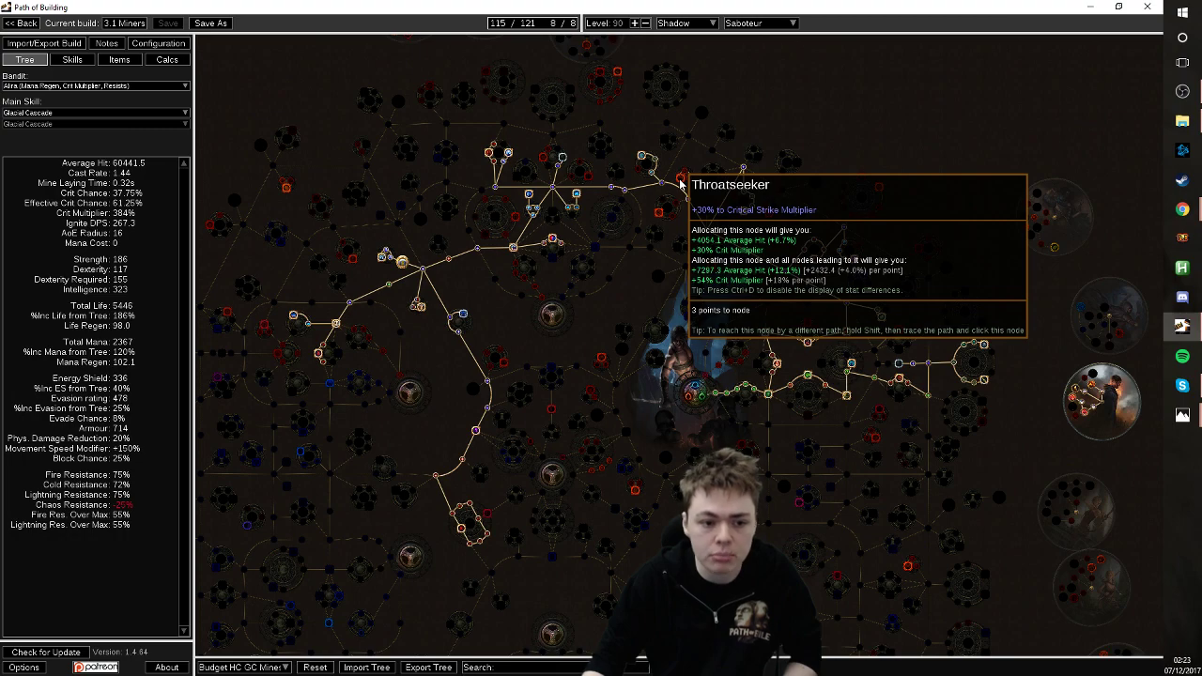
mouse_move(657, 219)
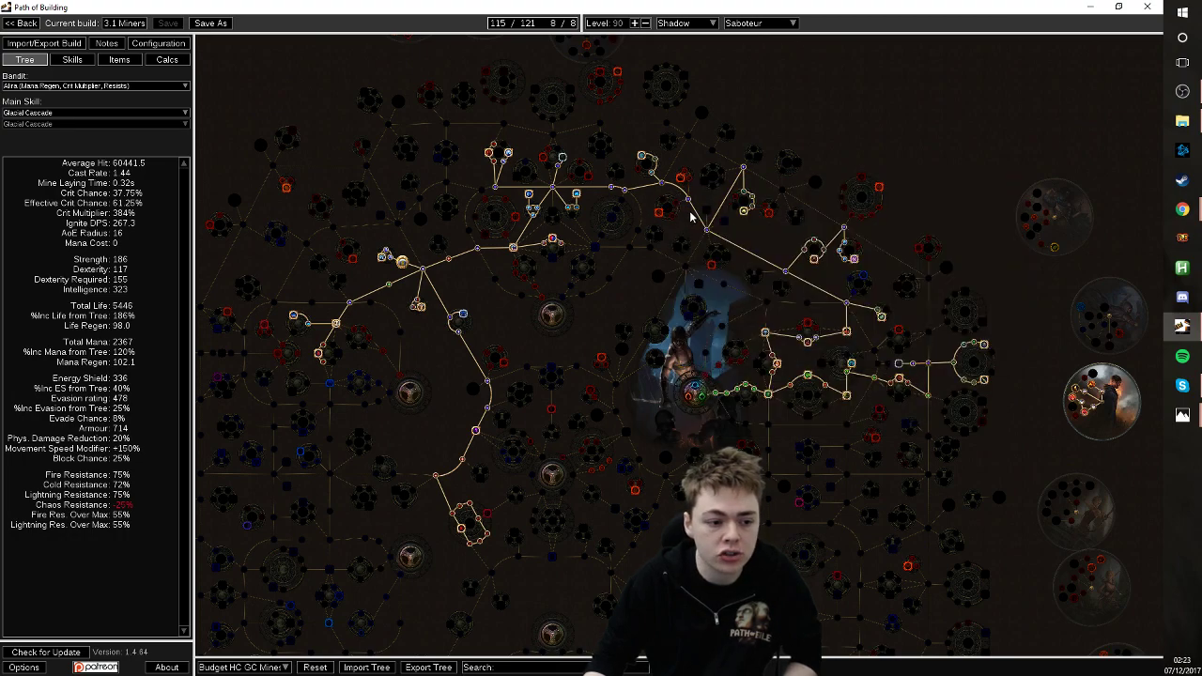
mouse_move(642, 661)
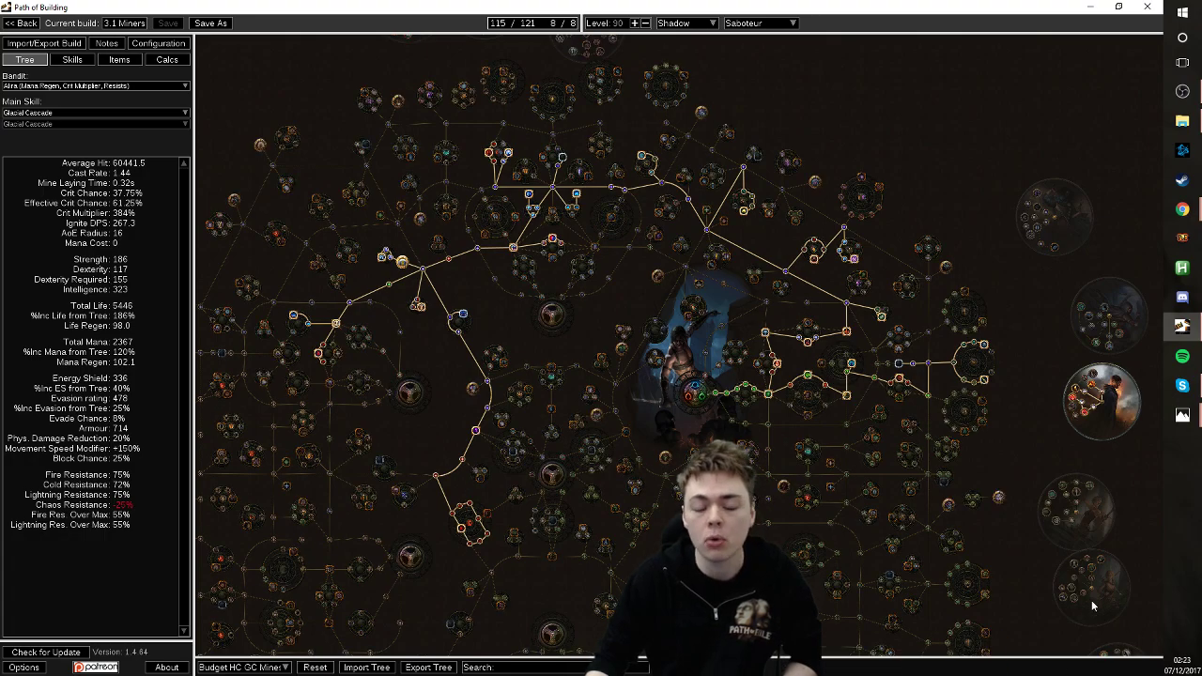
- Inspect the passive nodes around the Shadow start, including Clever Construction and Volatile Mines
scroll(866, 521, up, 3)
scroll(737, 532, up, 3)
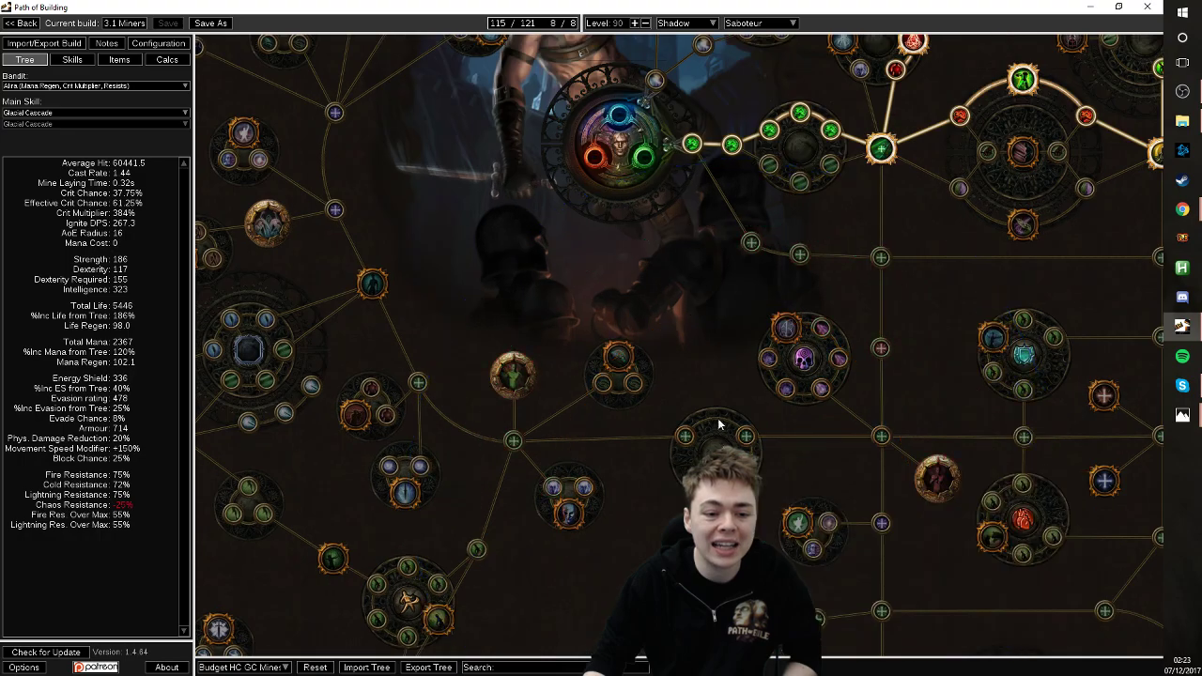
drag(646, 60, 544, 355)
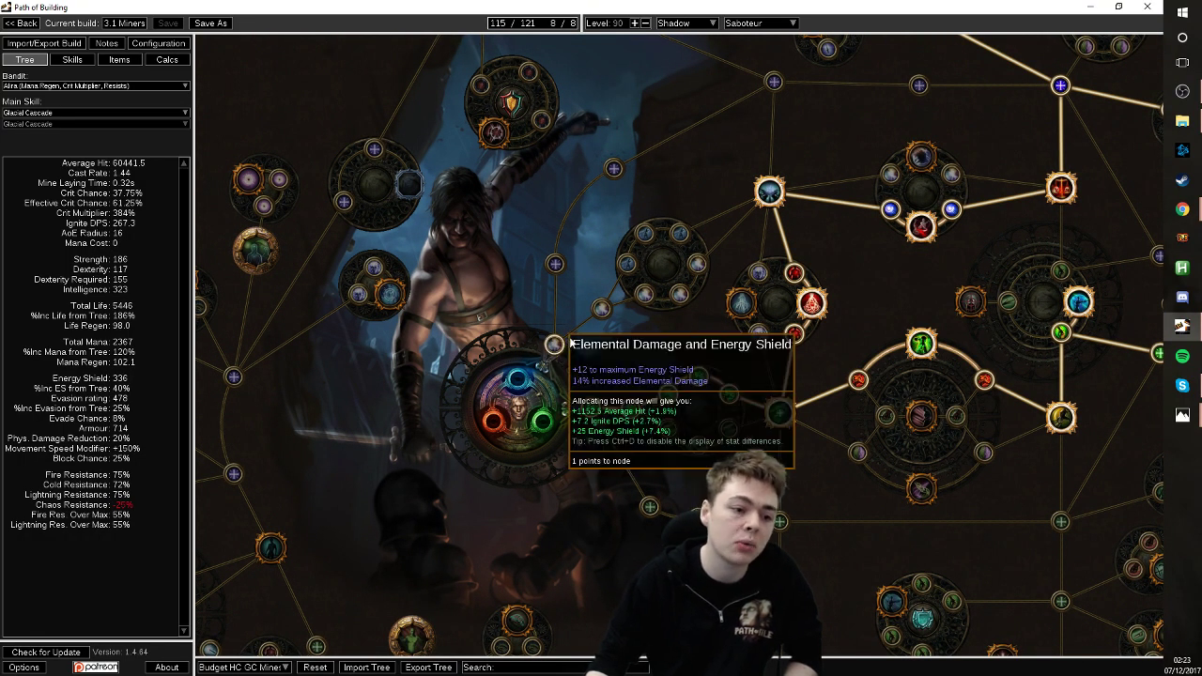
scroll(759, 260, down, 3)
scroll(906, 481, up, 1)
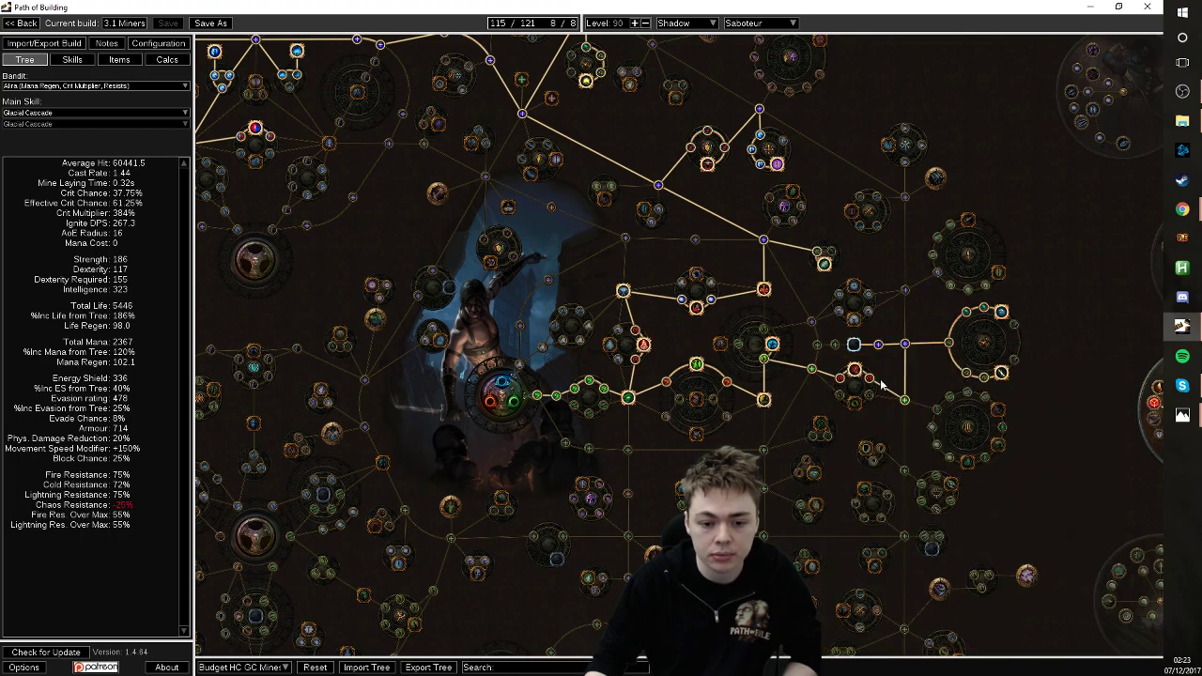
mouse_move(997, 317)
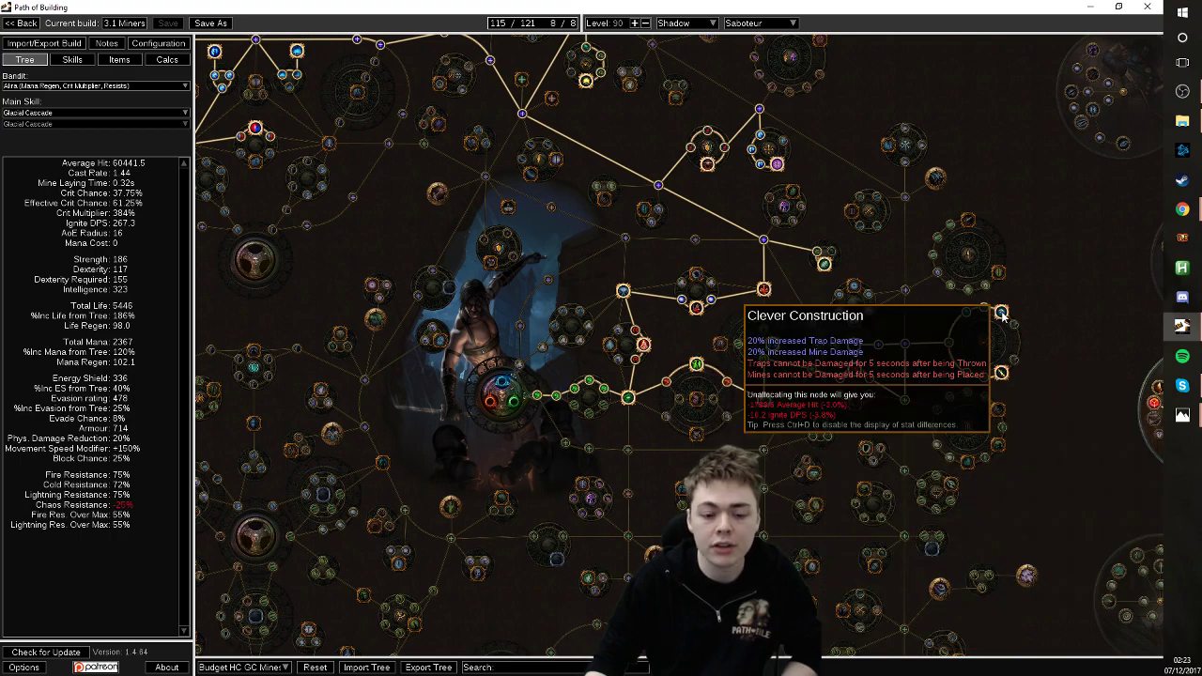
drag(714, 309, 753, 456)
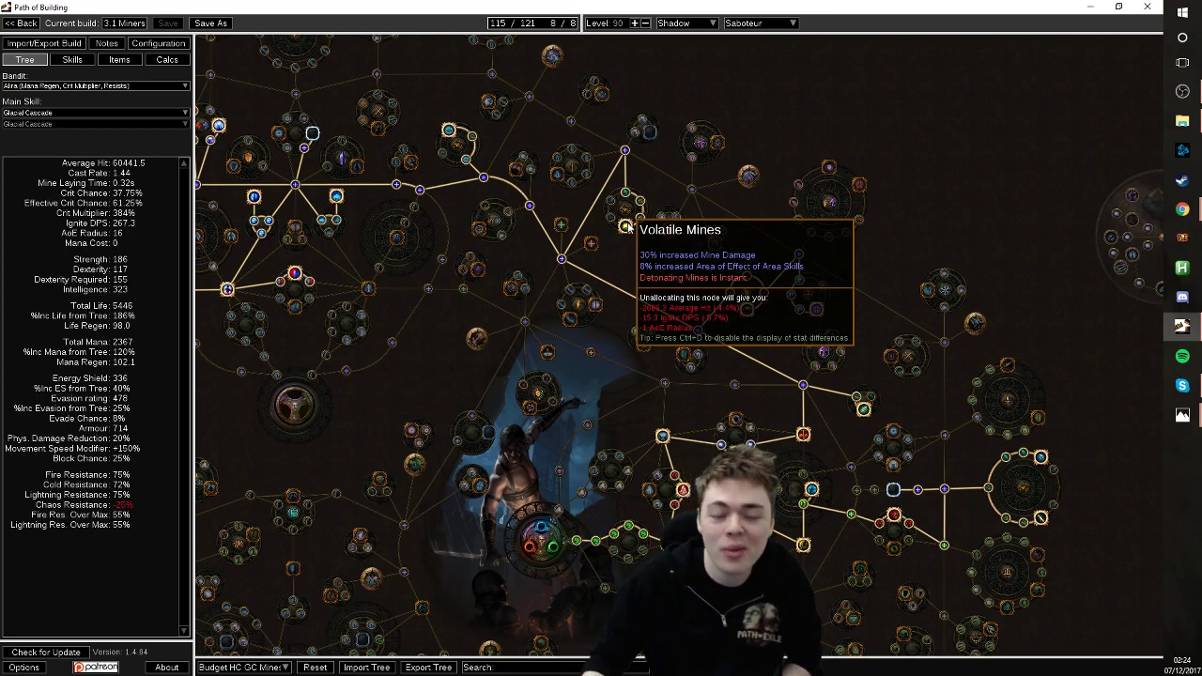
- Examine Chaos Inoculation, the allocated mana nodes and the overall layout of the passive tree
scroll(626, 228, down, 2)
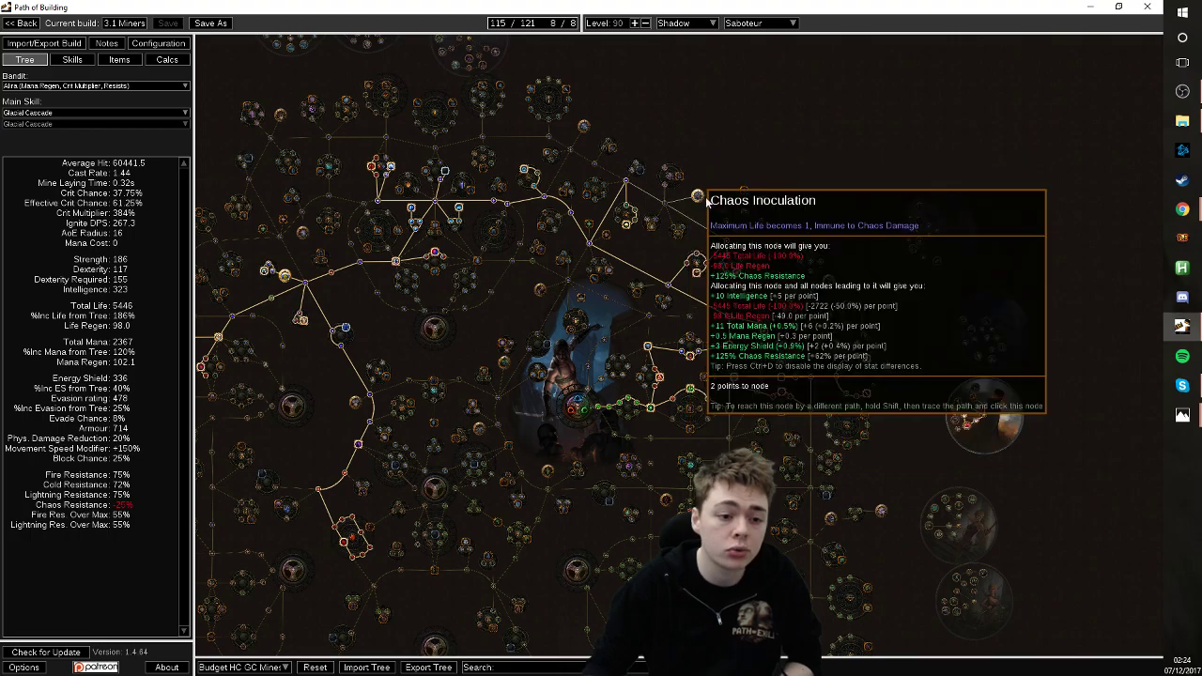
mouse_move(523, 170)
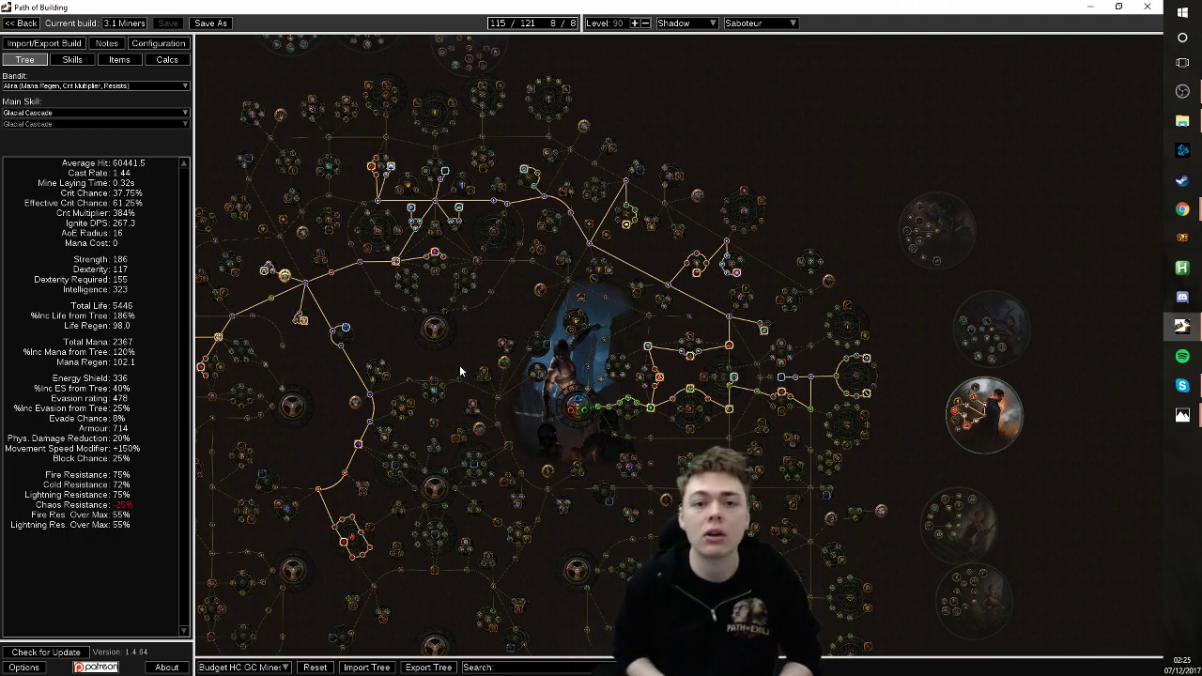
mouse_move(267, 270)
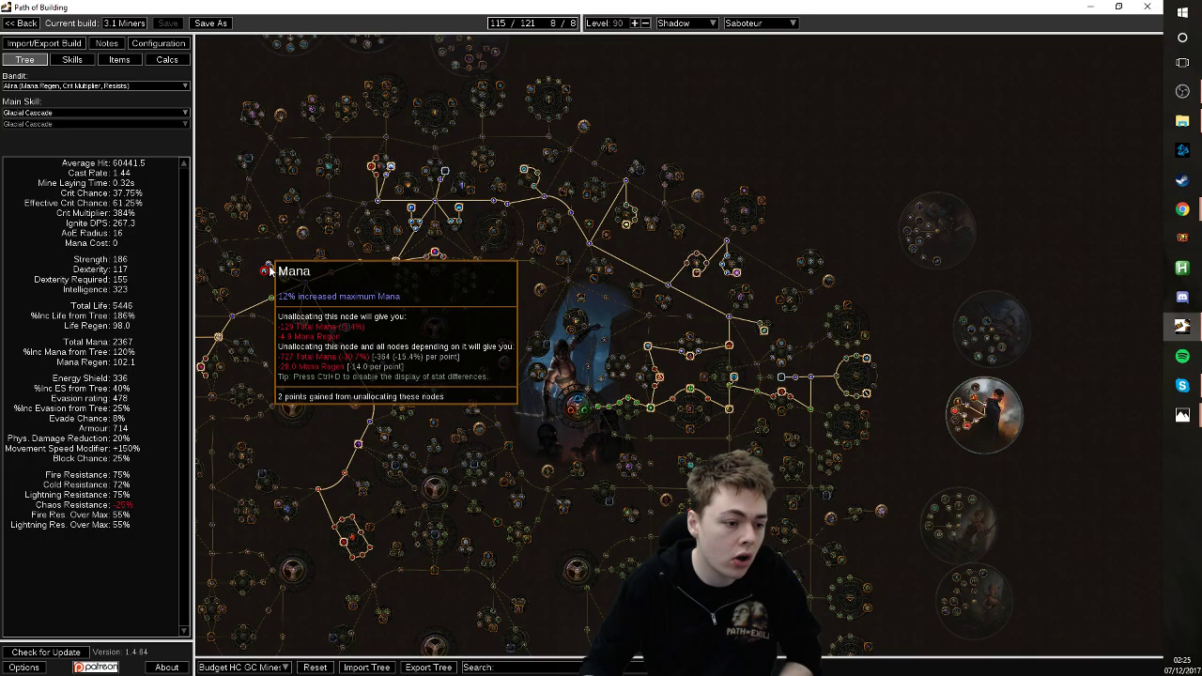
scroll(270, 271, down, 3)
scroll(941, 423, up, 5)
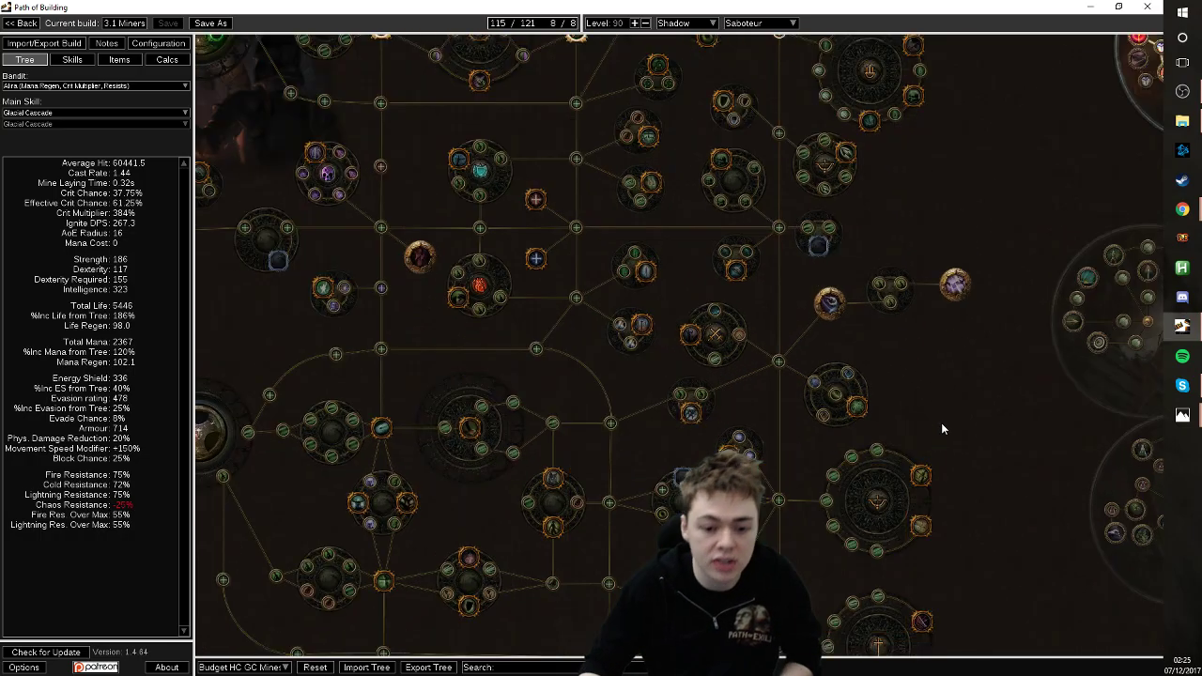
scroll(941, 423, down, 5)
scroll(845, 291, up, 2)
scroll(850, 289, down, 2)
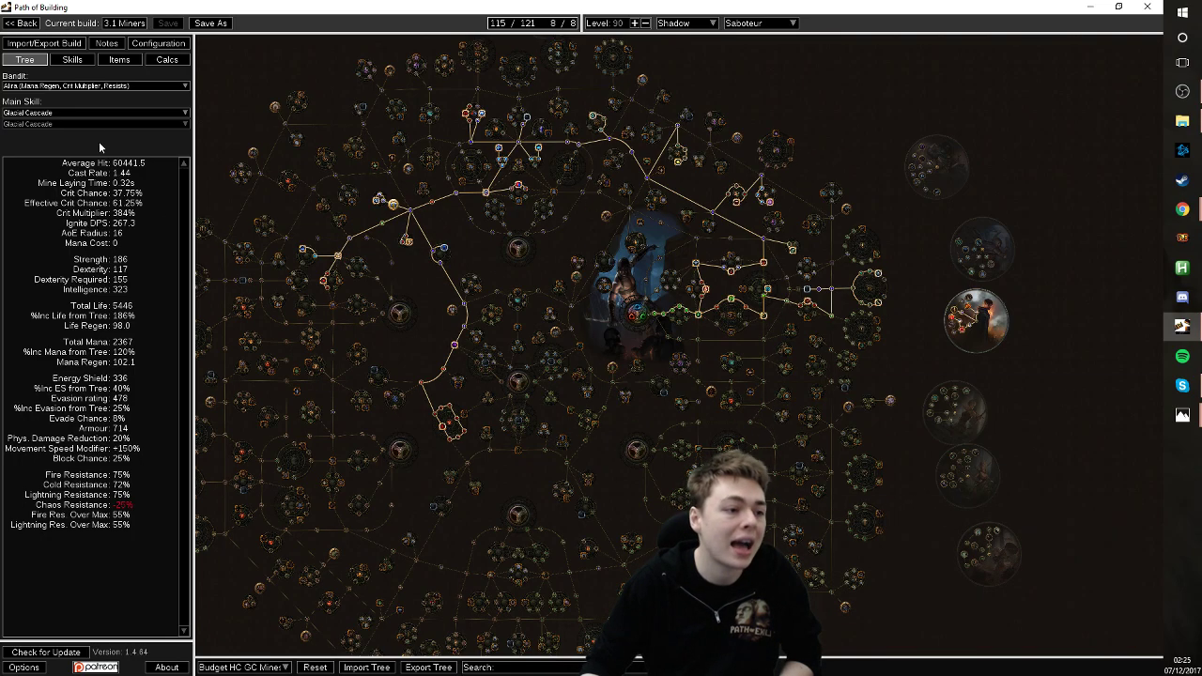
- Compare the build's equipped items with its passive tree, including the Deep Thoughts mana node
click(119, 59)
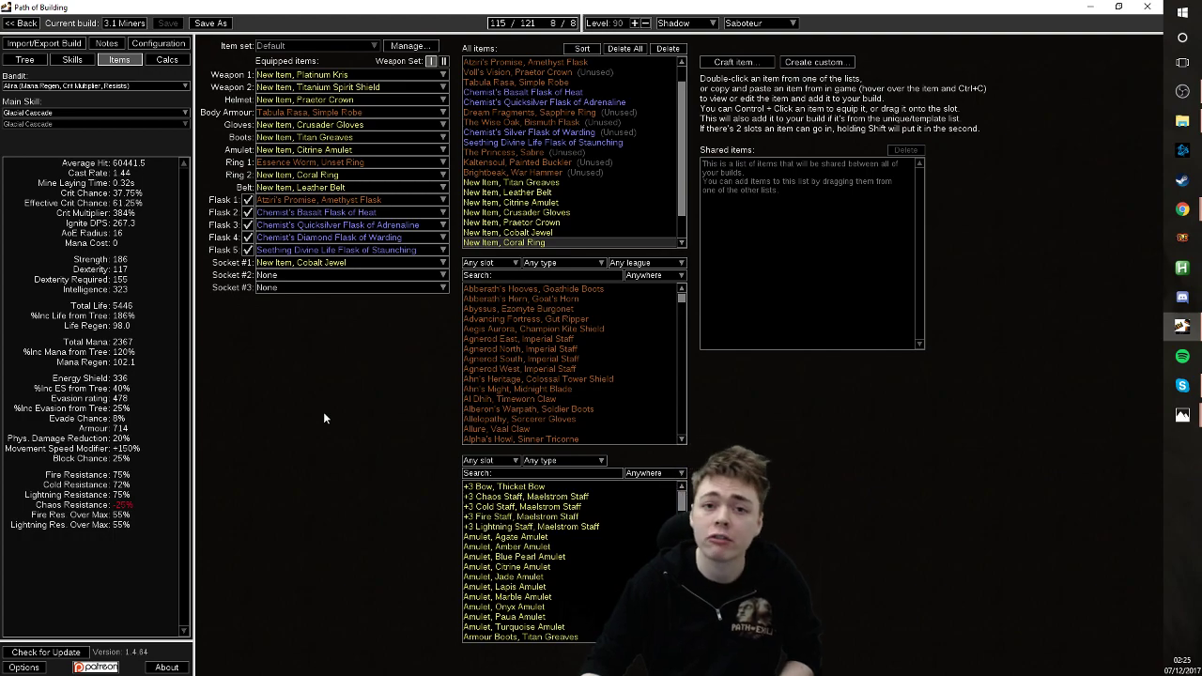
click(24, 59)
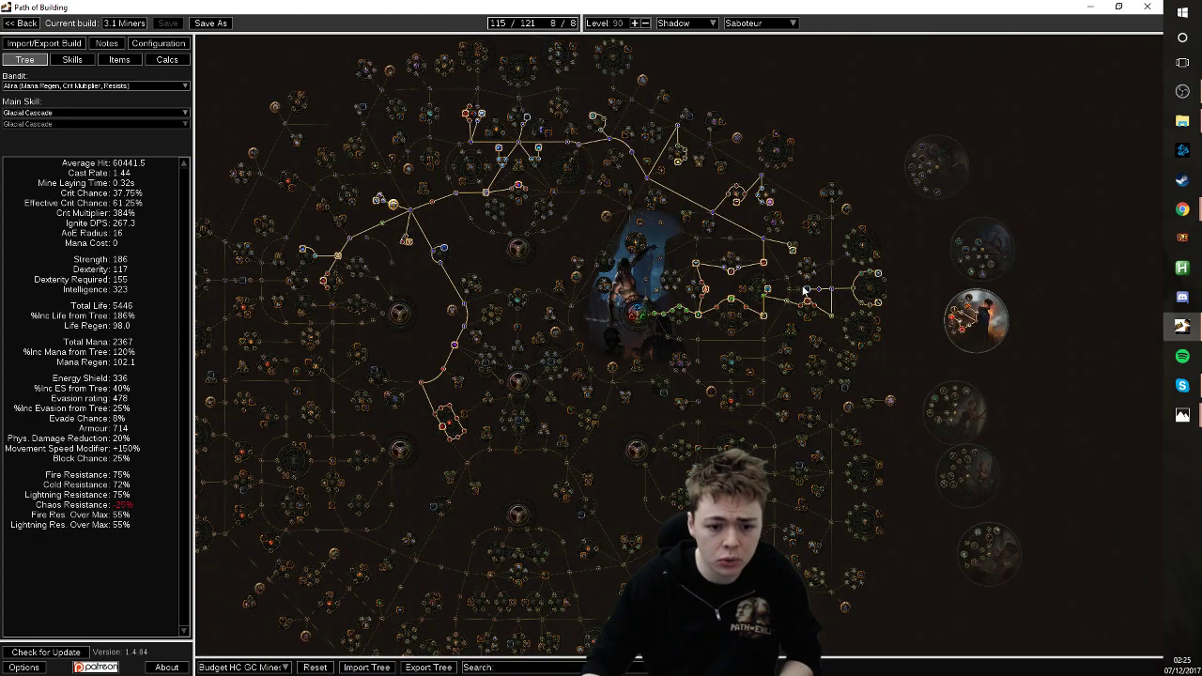
mouse_move(808, 294)
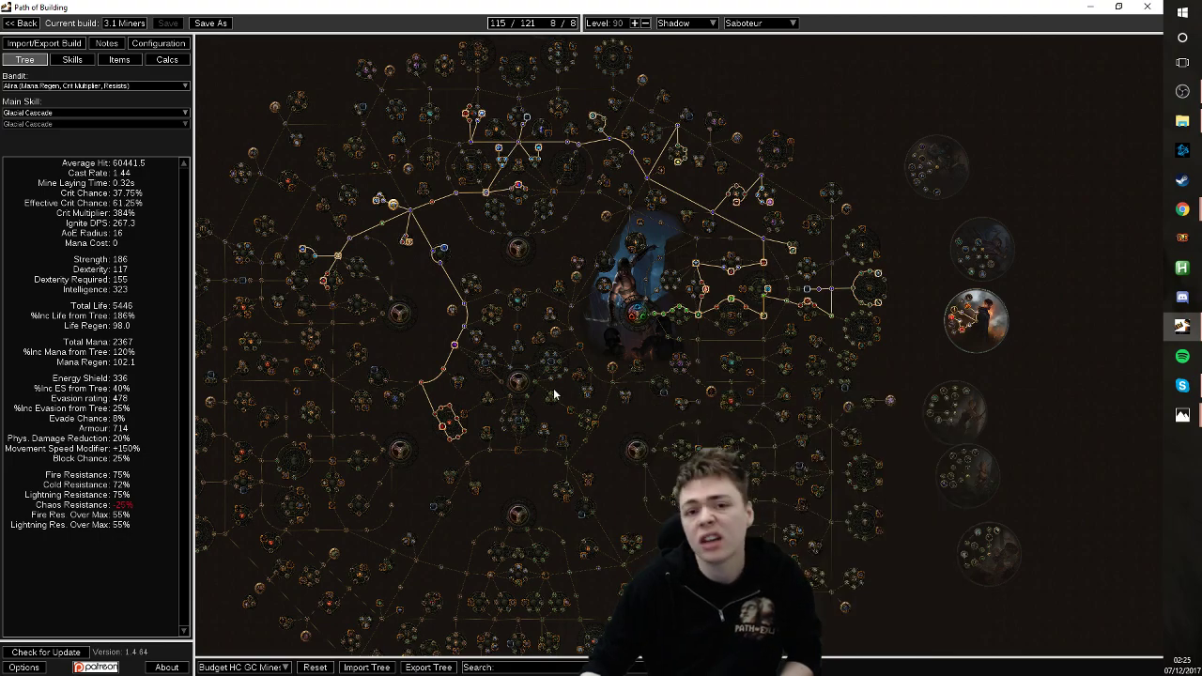
click(119, 59)
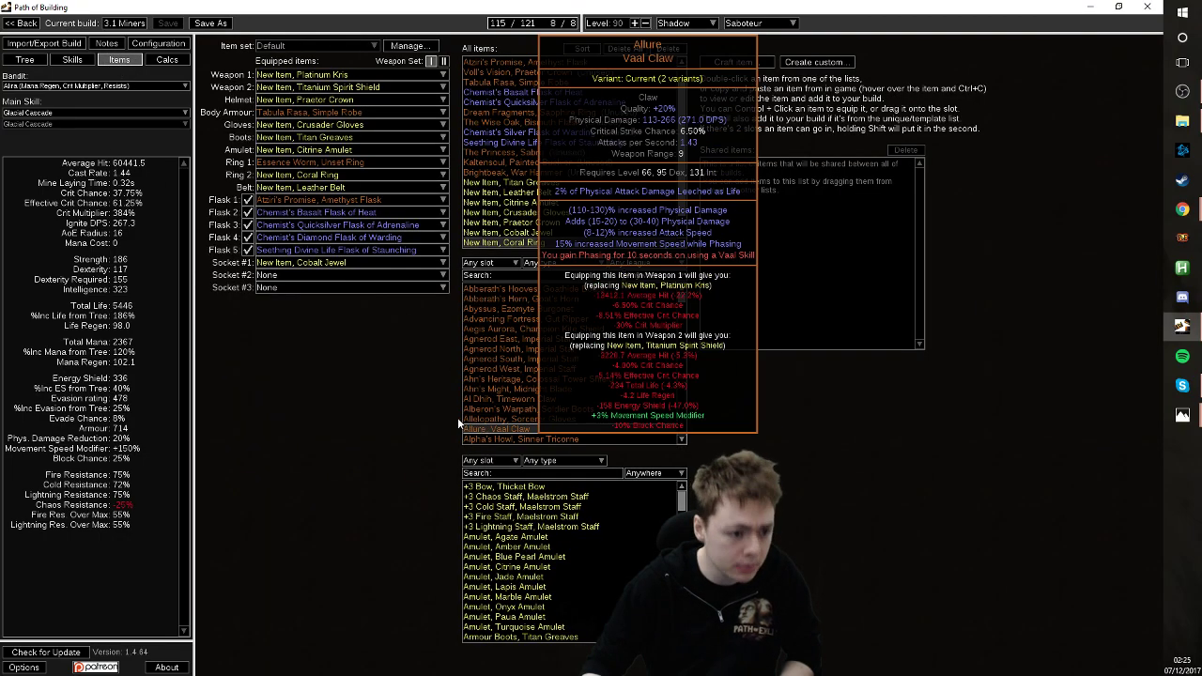
mouse_move(368, 165)
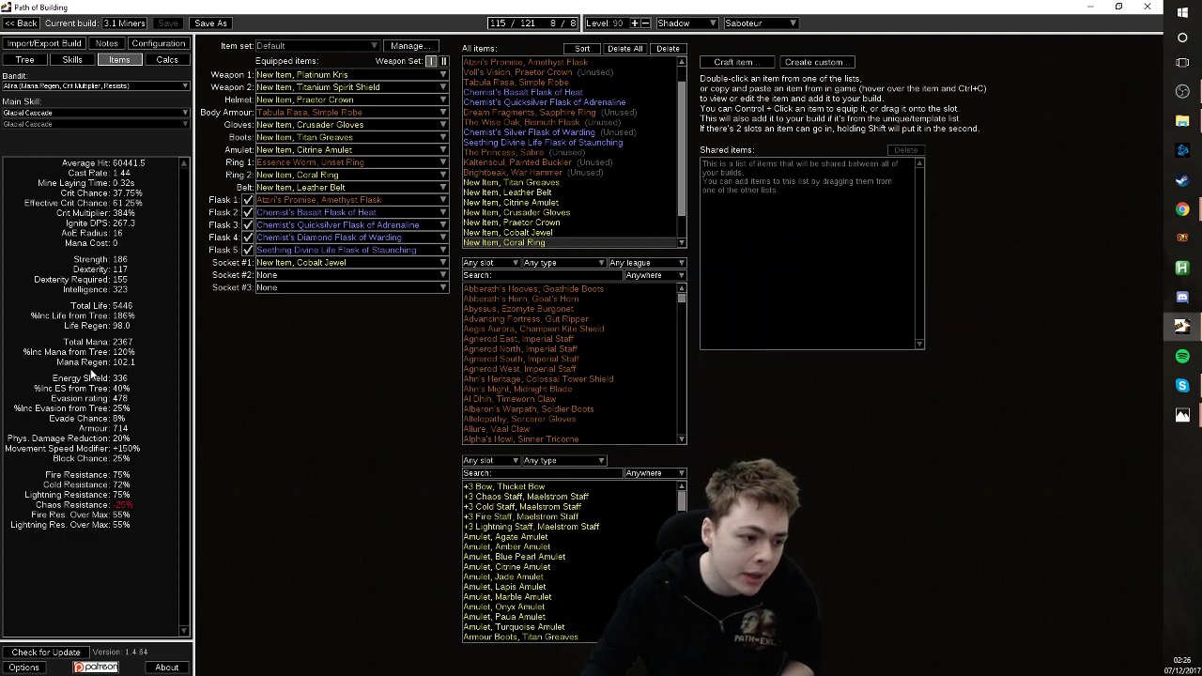
click(41, 61)
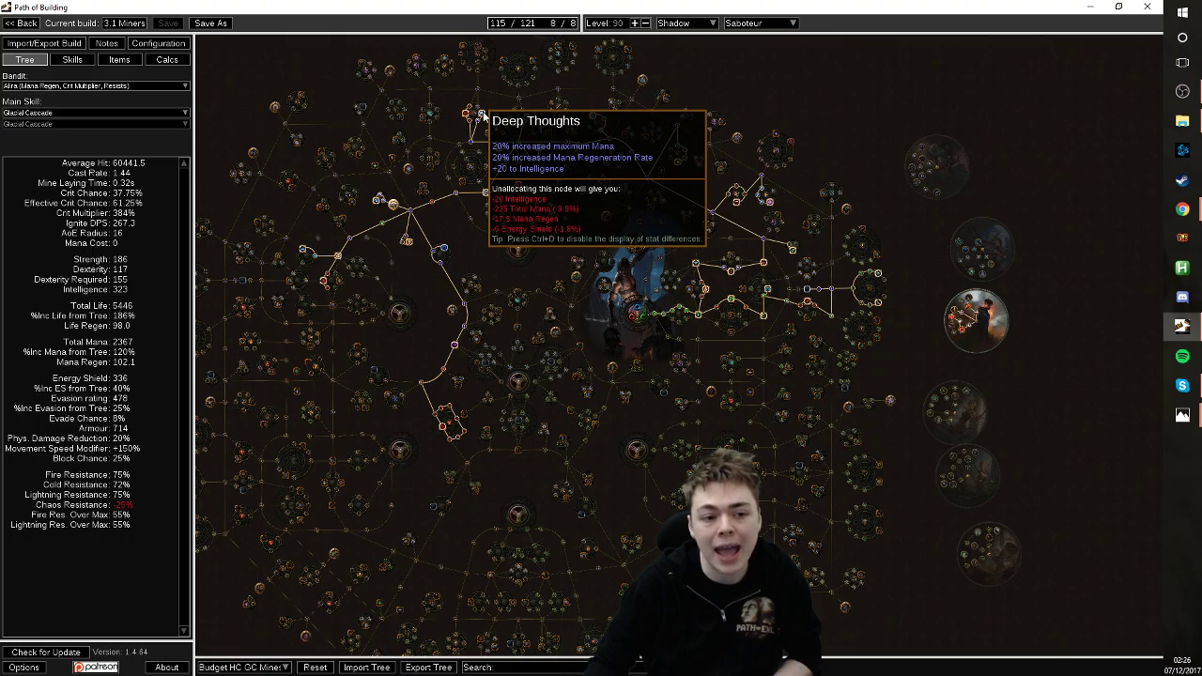
- Review the gems in the double Vaal Clarity socket group used in the gloves
click(119, 59)
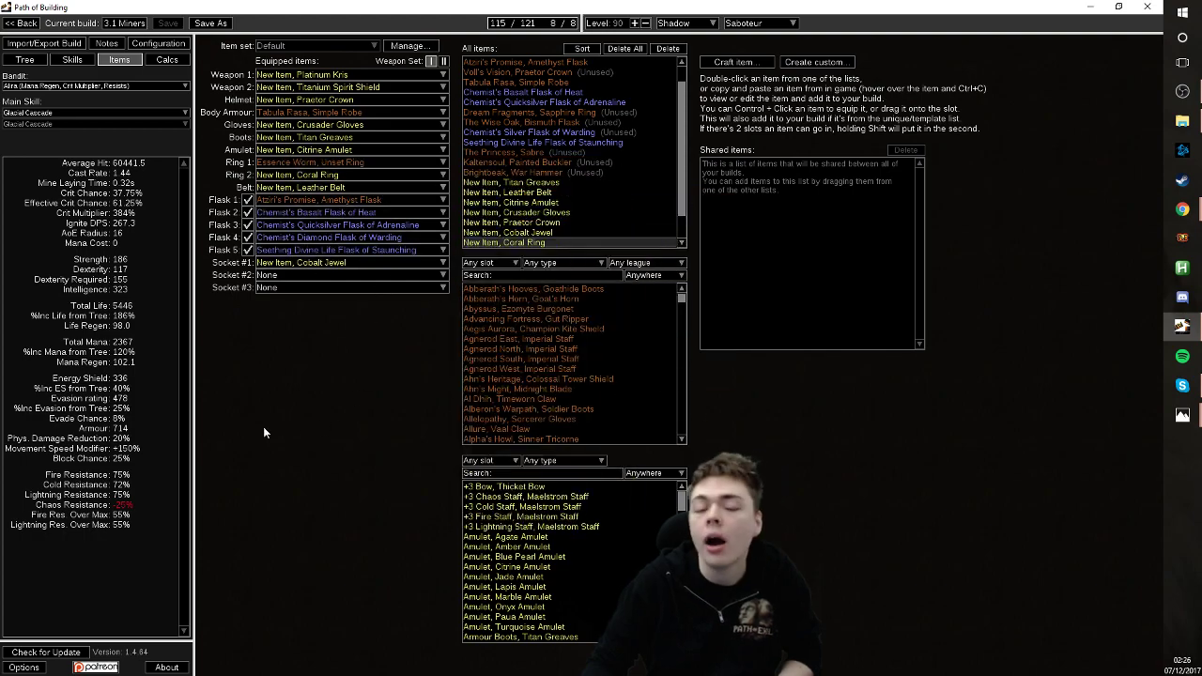
click(59, 62)
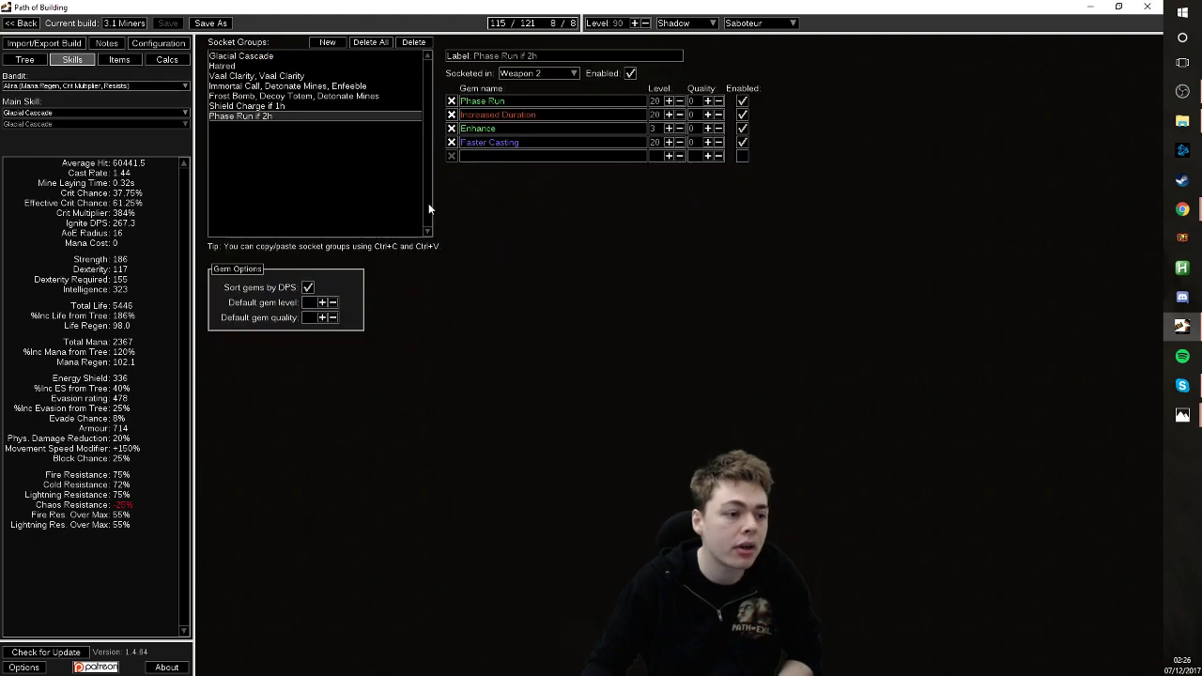
click(253, 75)
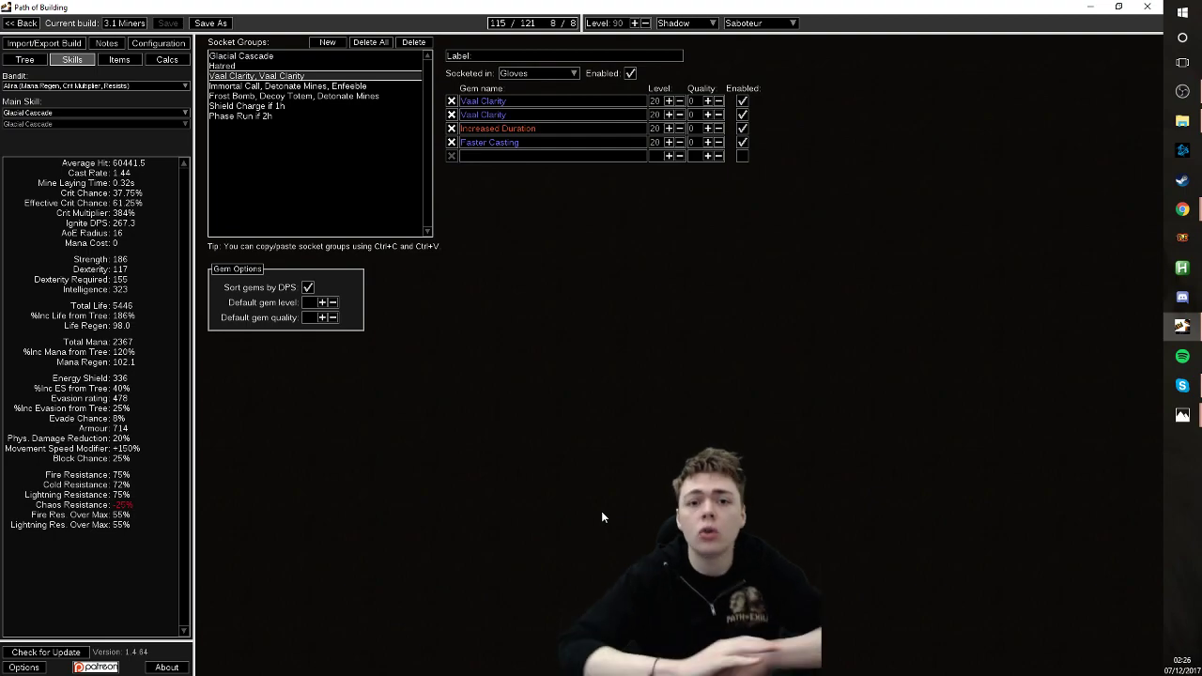
- Check the equipped flasks and view the alternatives available for Atziri's Promise in the first flask slot
click(120, 59)
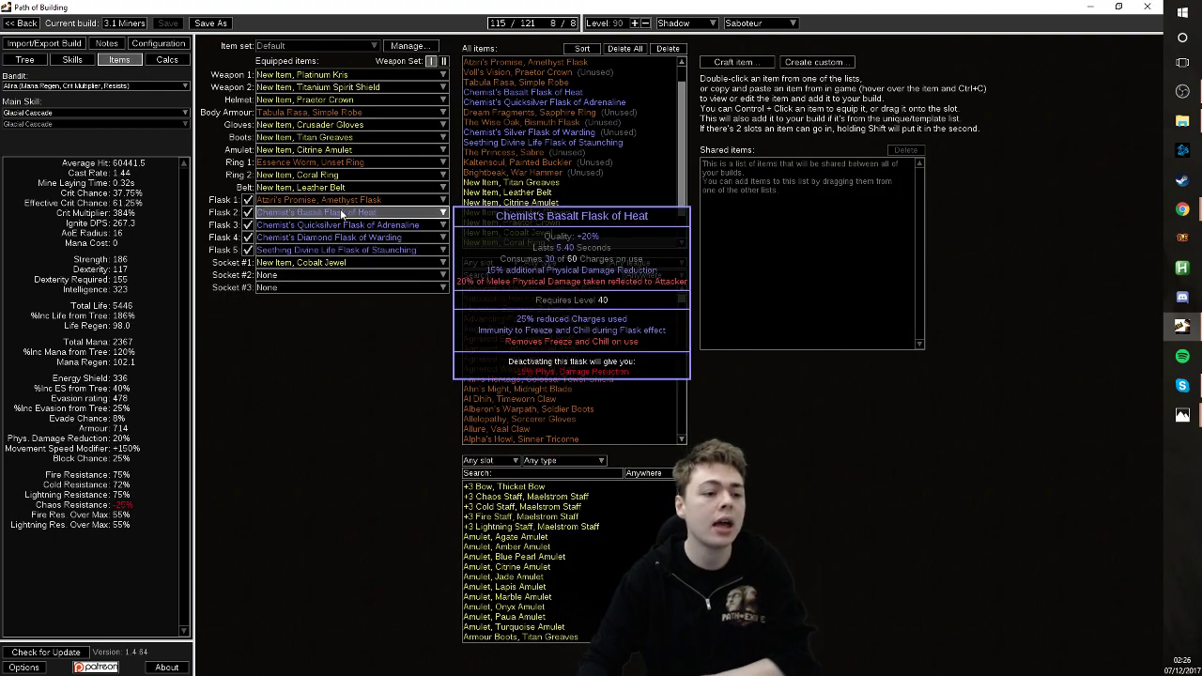
mouse_move(344, 205)
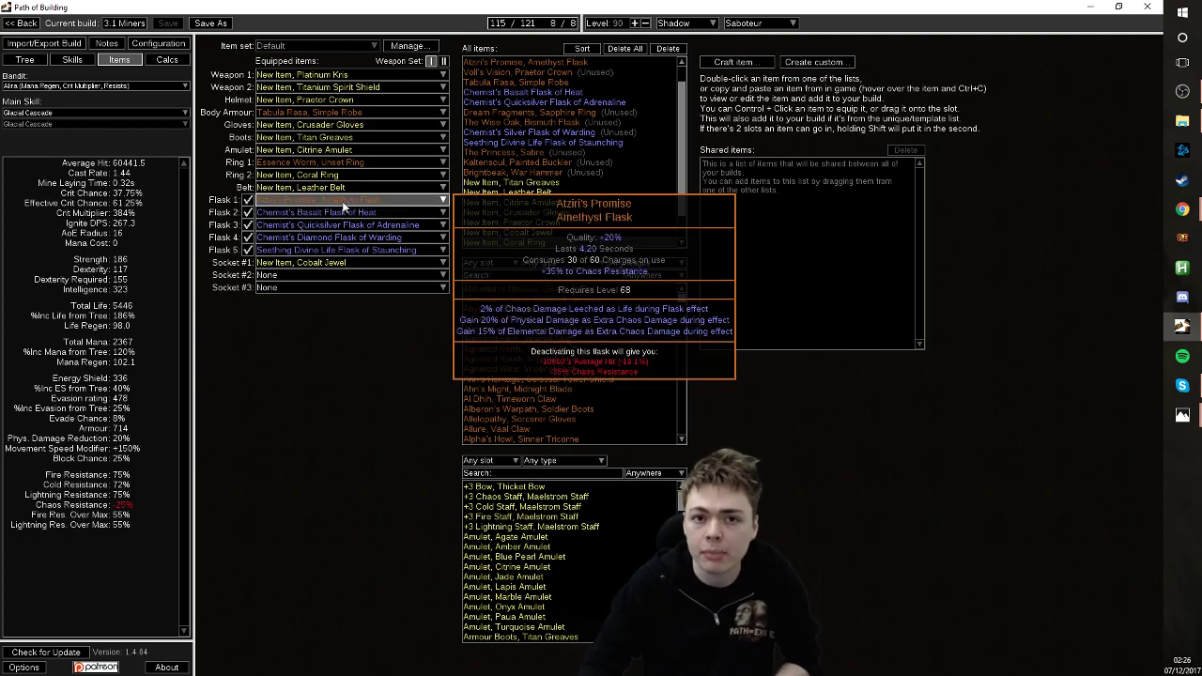
click(344, 200)
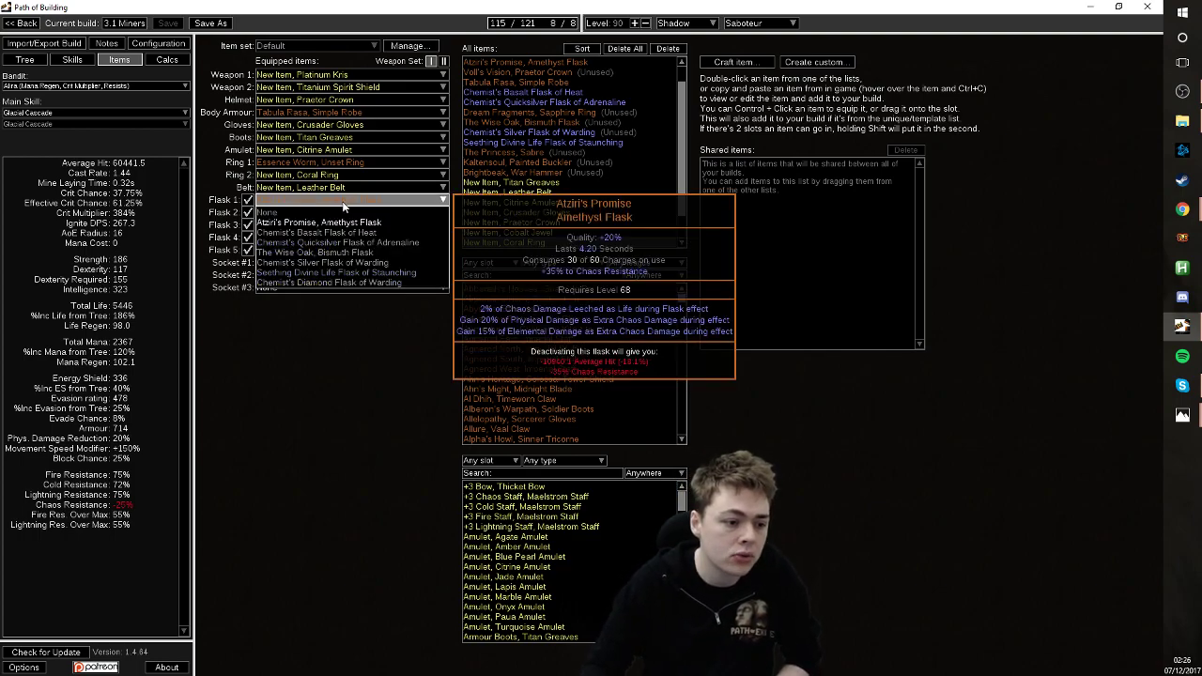
click(308, 430)
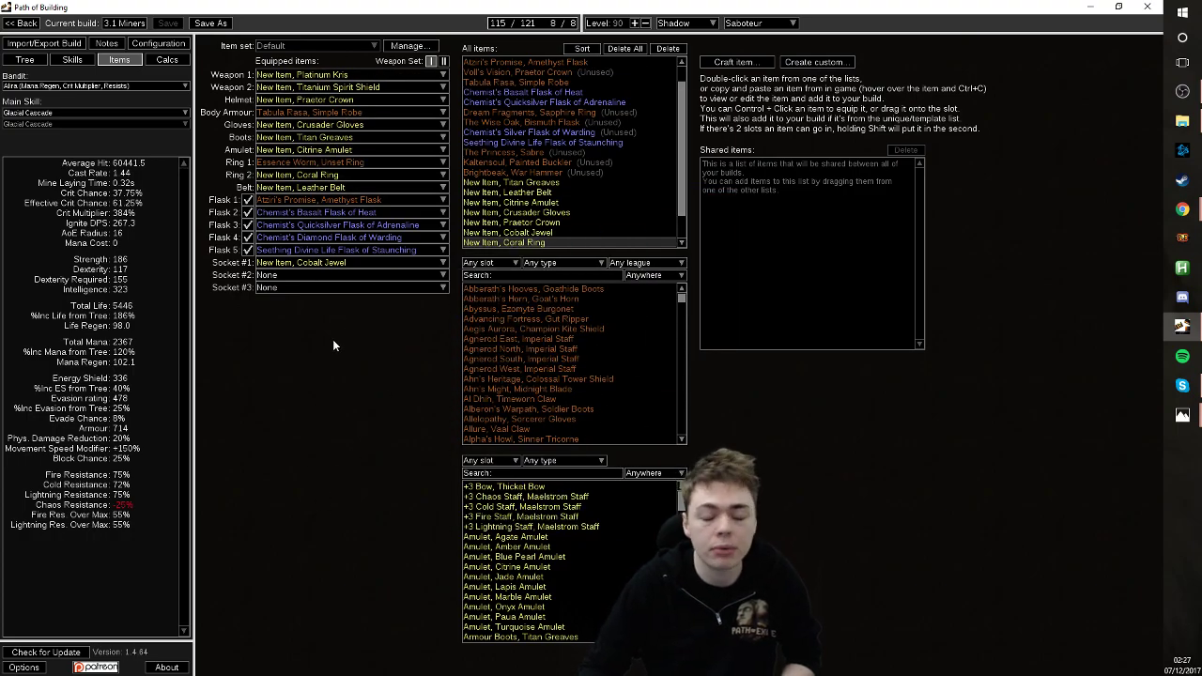
- View the alternative items for both weapon slots, including The Princess sabre and the Kaltensoul buckler
click(364, 75)
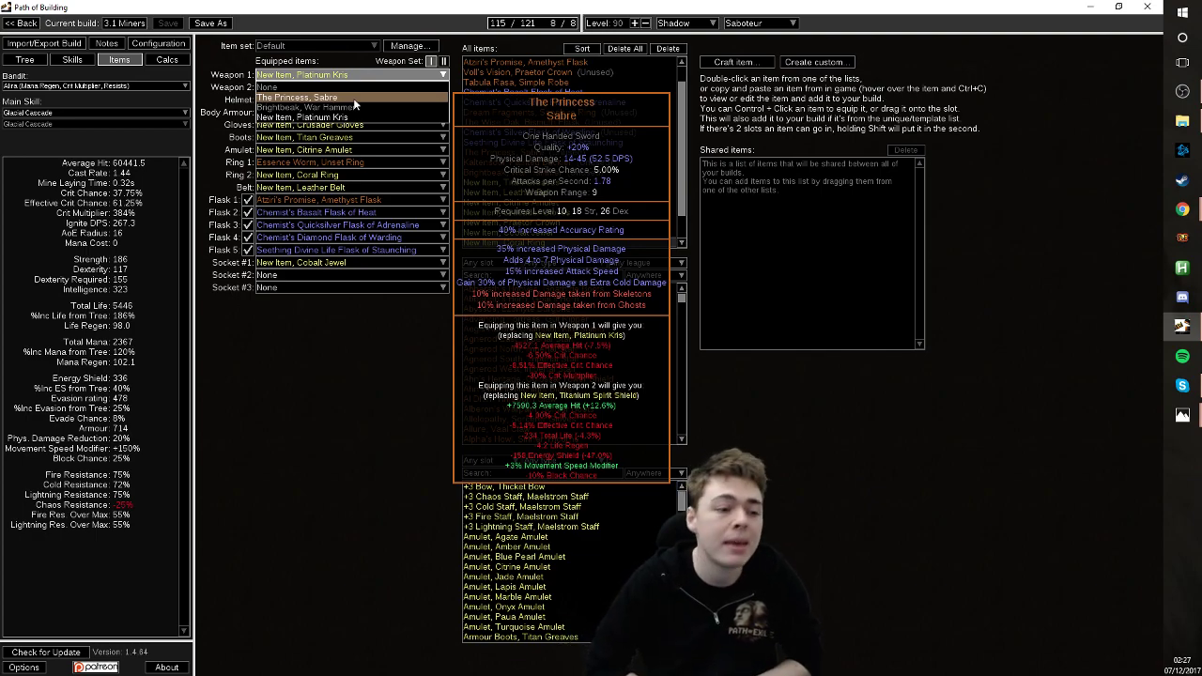
click(327, 373)
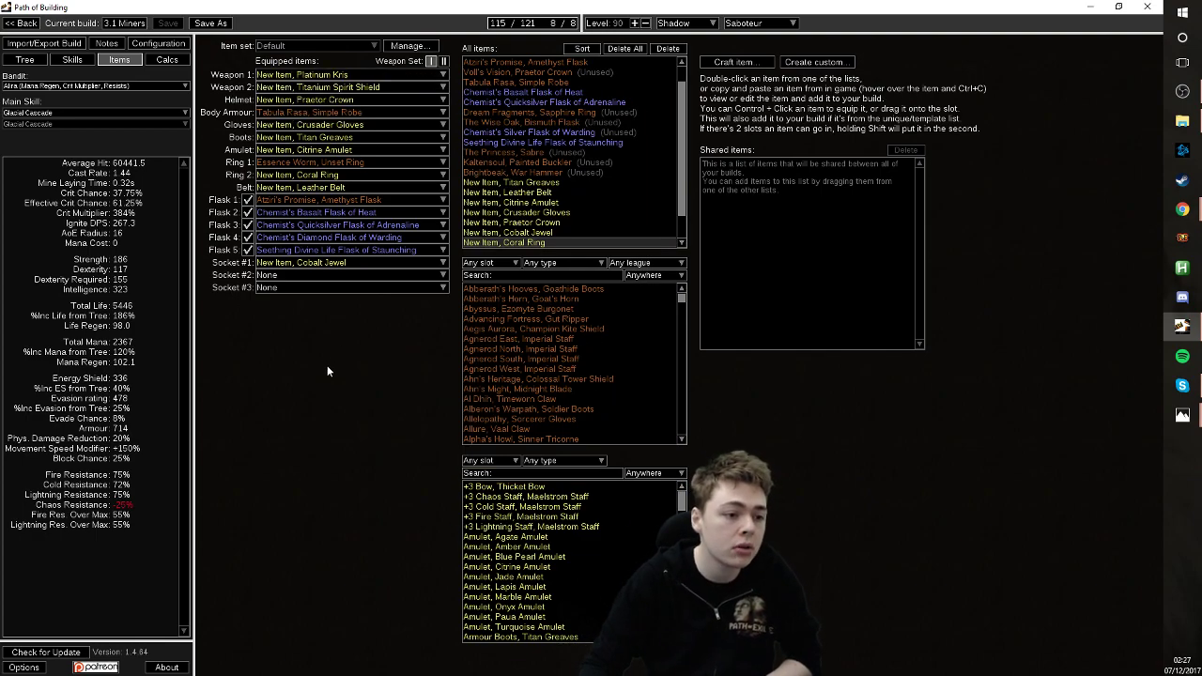
click(329, 86)
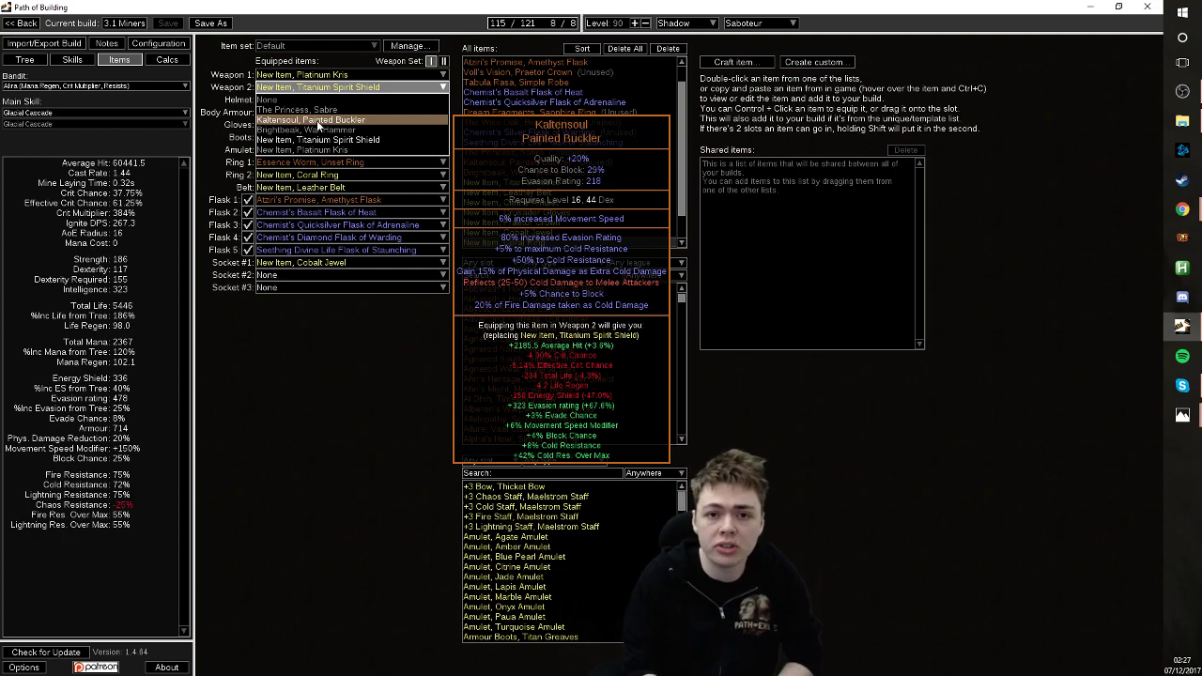
click(347, 439)
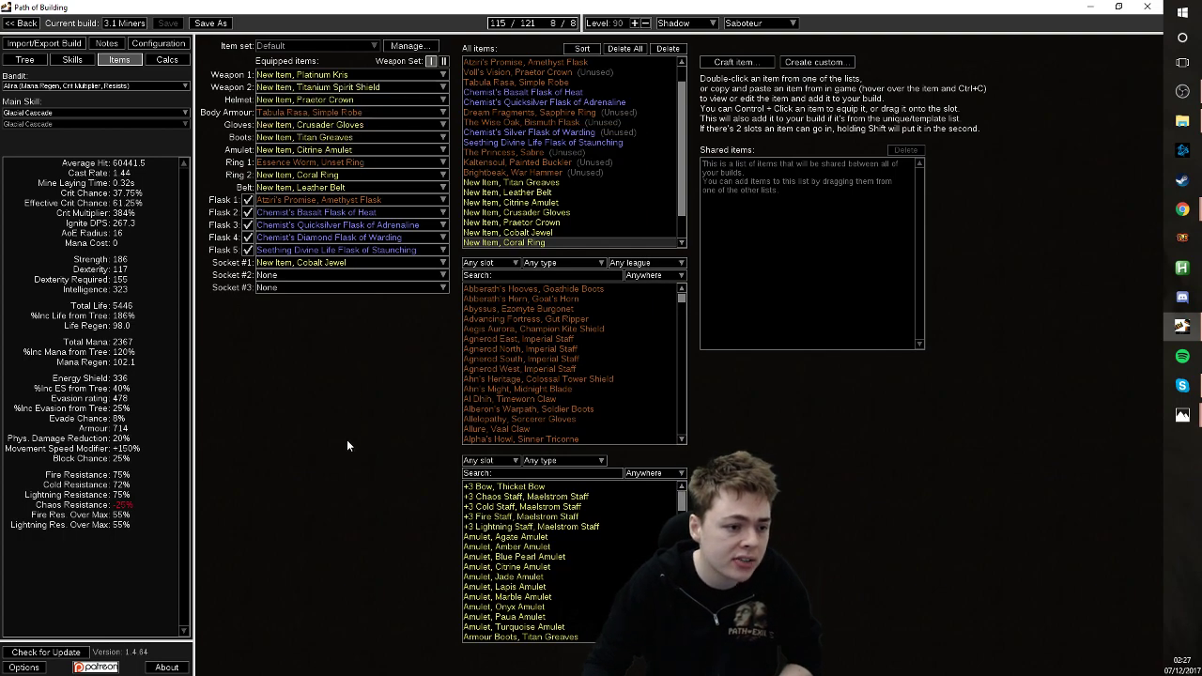
- View the alternative items for the second ring slot, including Dream Fragments, and return to the full passive tree
click(323, 175)
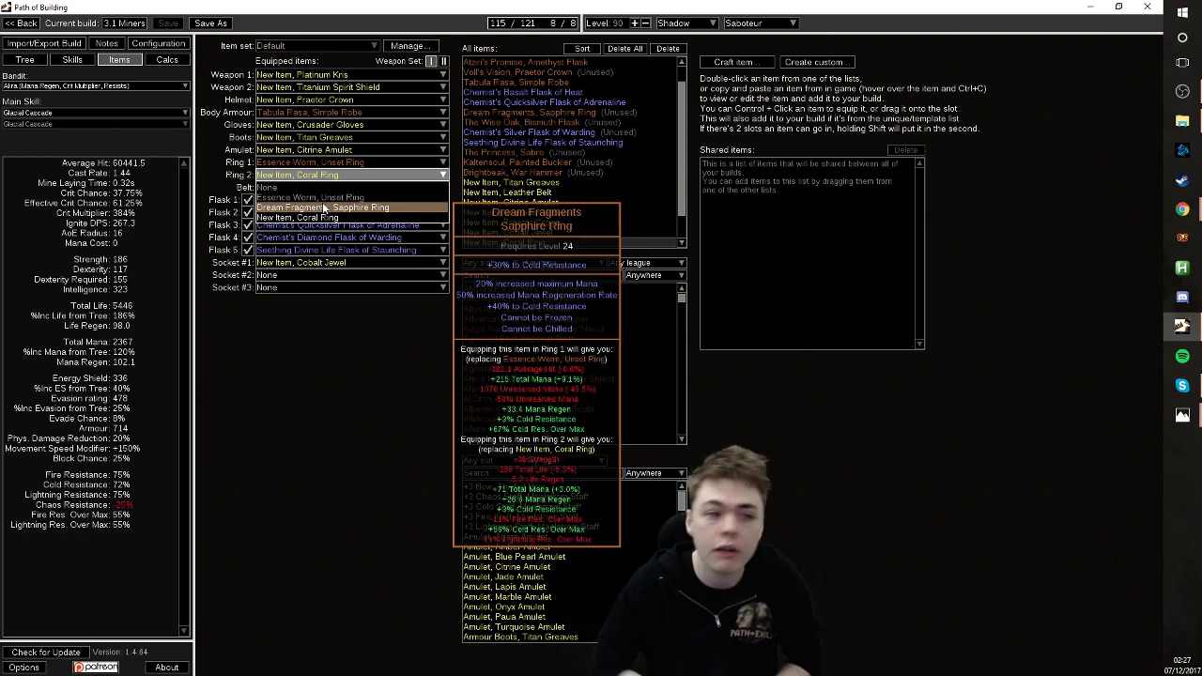
click(25, 59)
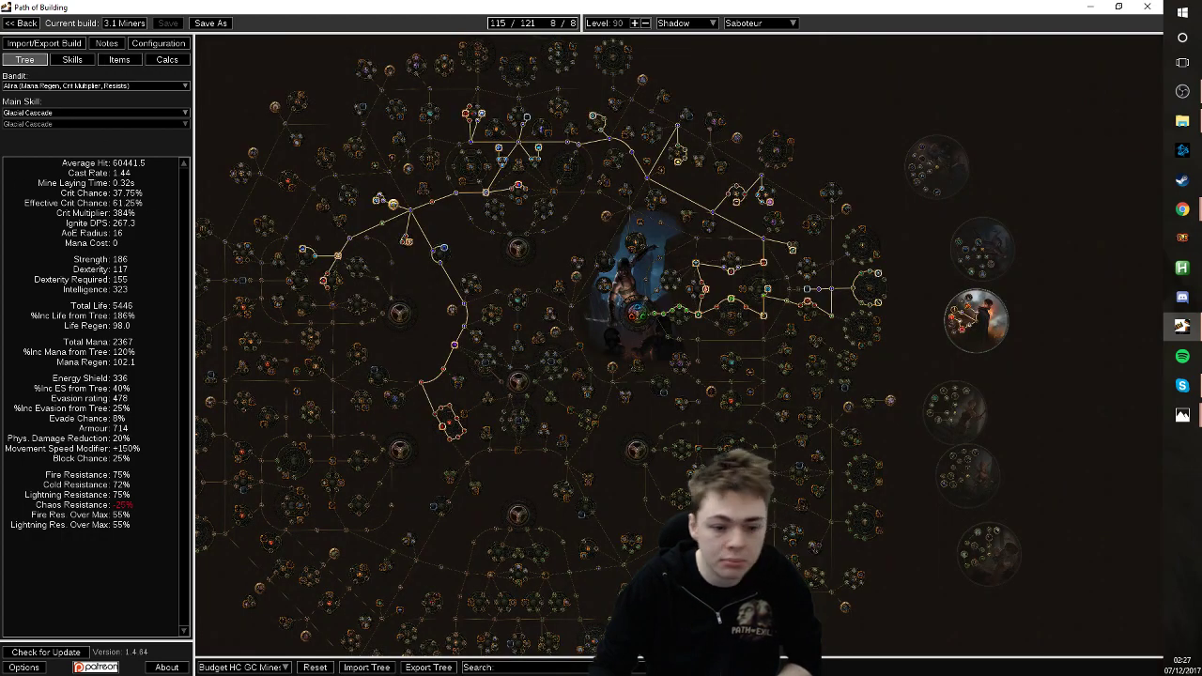
scroll(871, 432, down, 1)
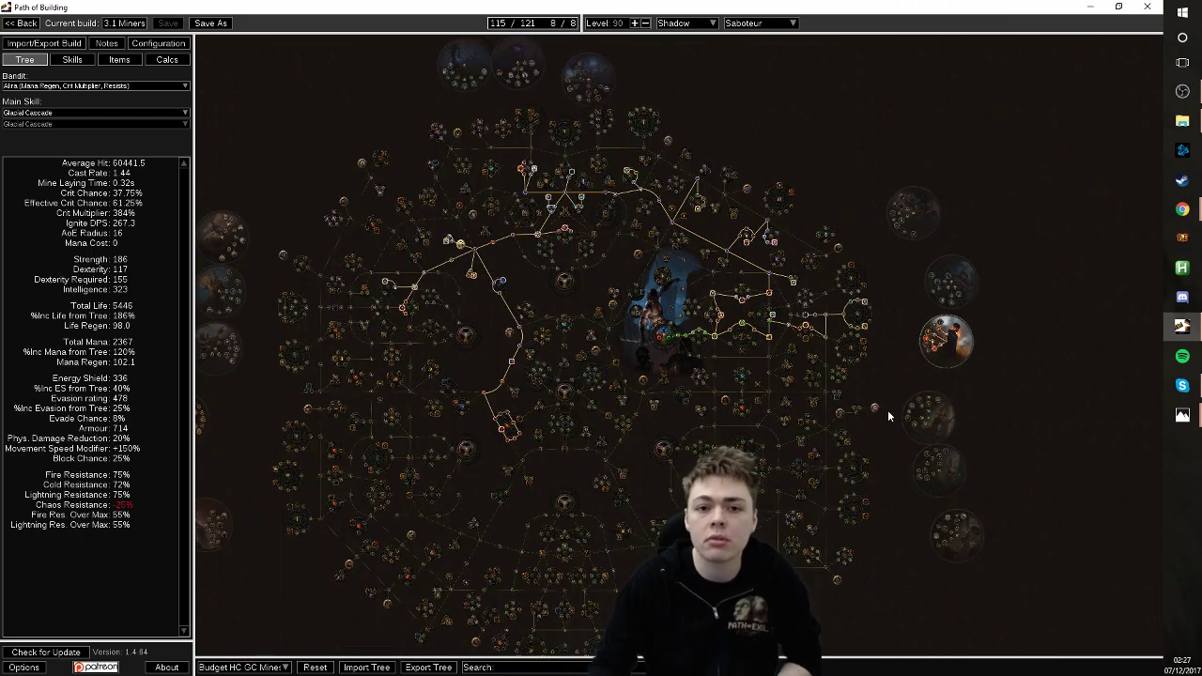
- Switch to Photos and show the FreezePulse.png, FireNovaMine.png and Kitava.png drawings one after another
mouse_move(1185, 425)
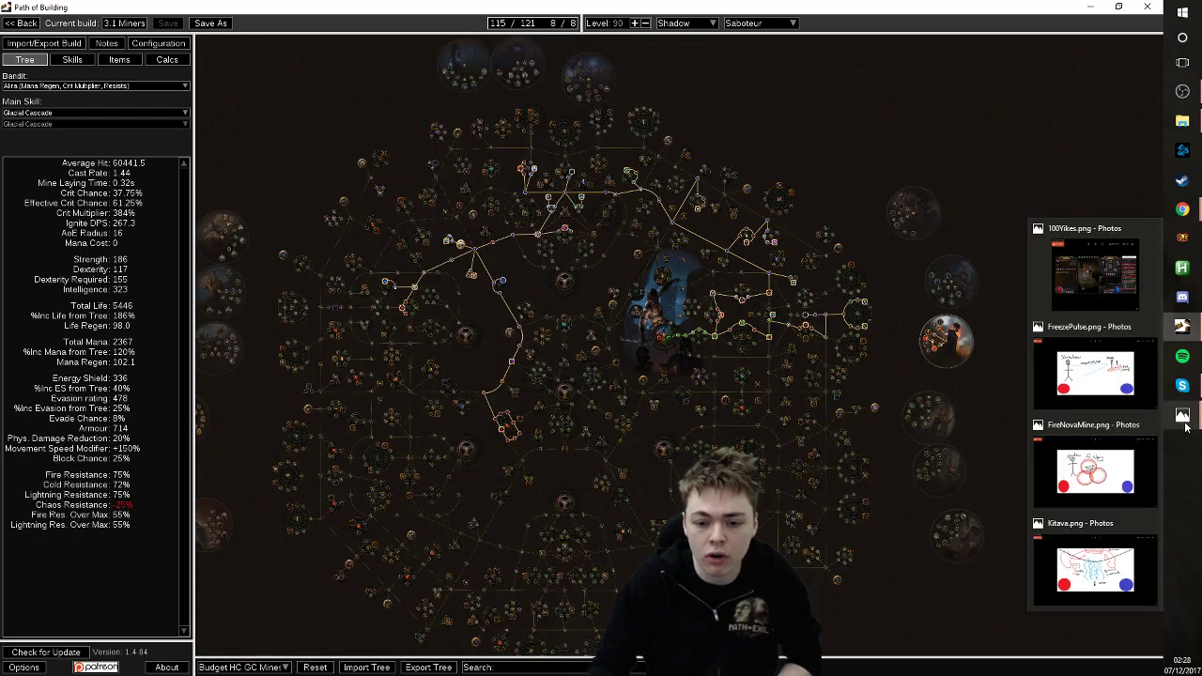
click(1094, 371)
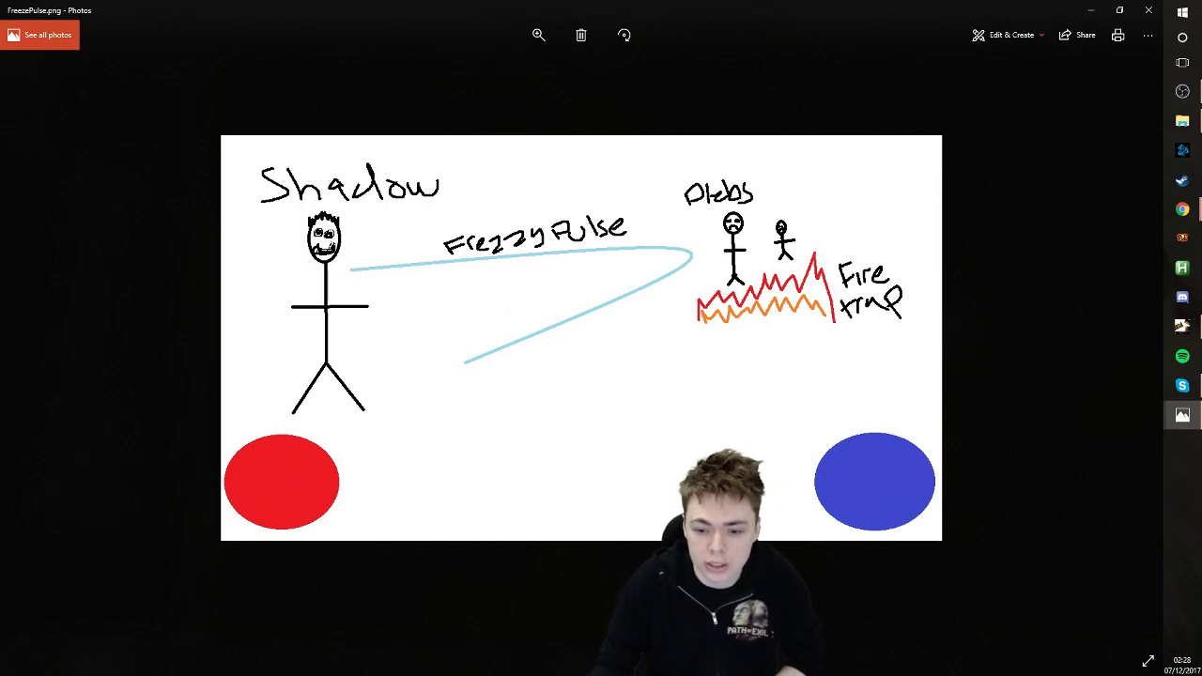
mouse_move(1181, 415)
click(1118, 475)
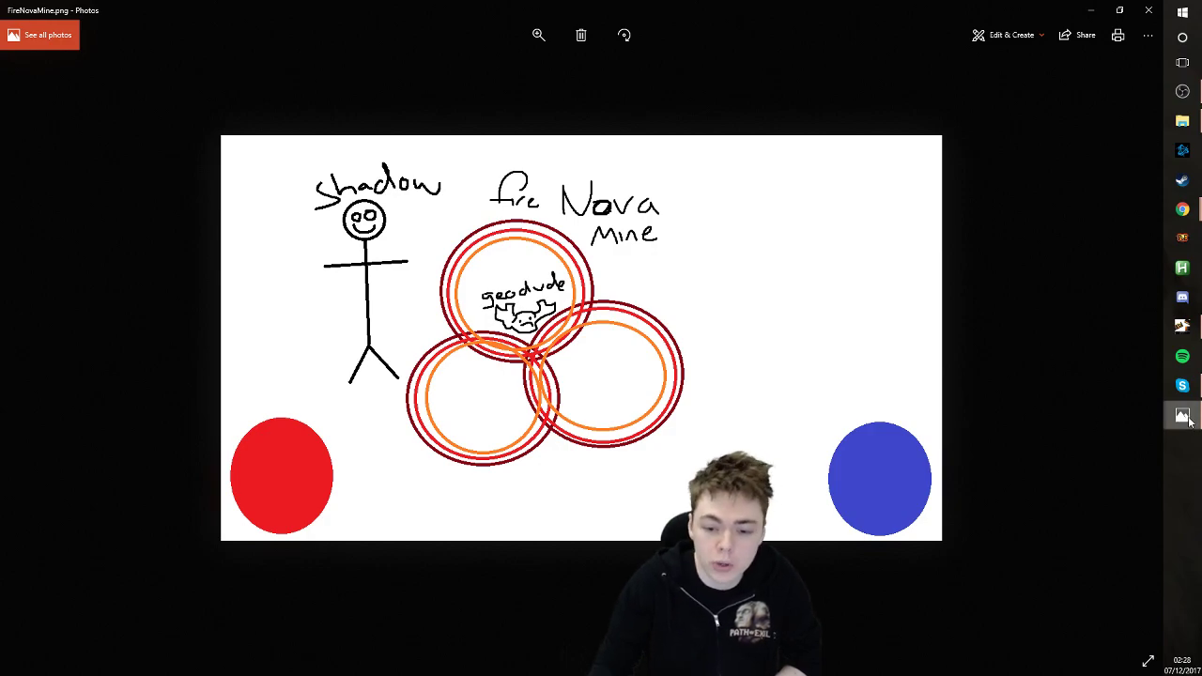
mouse_move(1183, 414)
click(1104, 573)
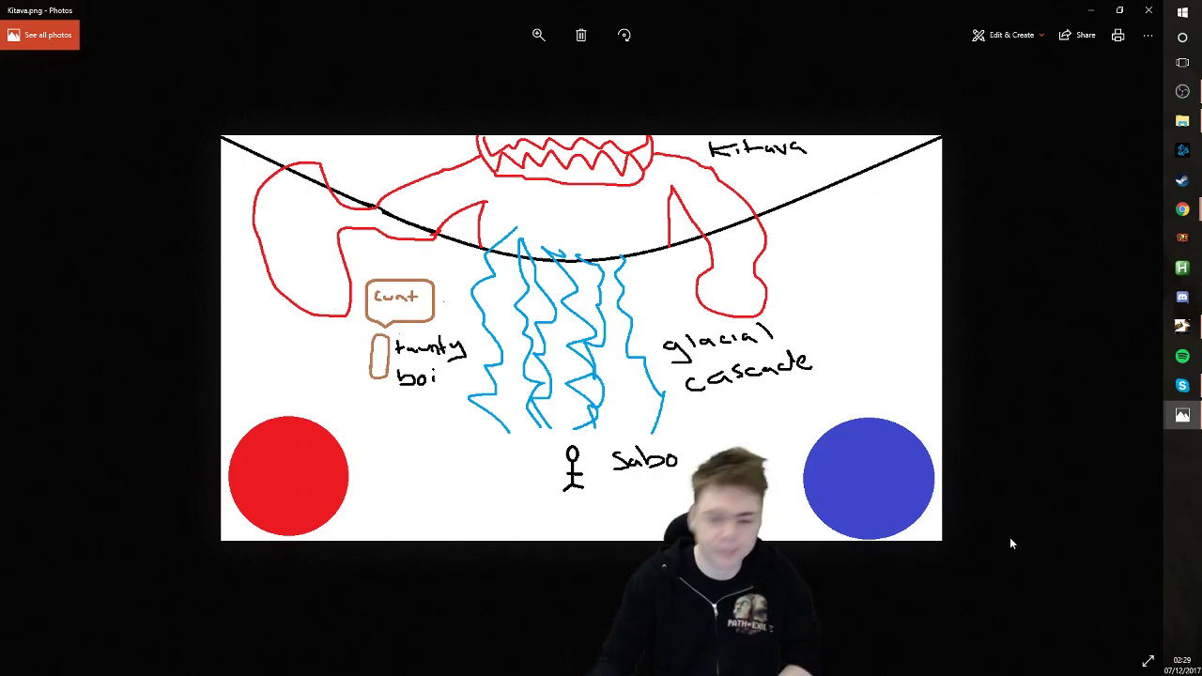
- Switch back to Path of Building and review the gems in the helmet's Immortal Call, the boots' Frost Bomb and the gloves' Vaal Clarity groups
mouse_move(1184, 326)
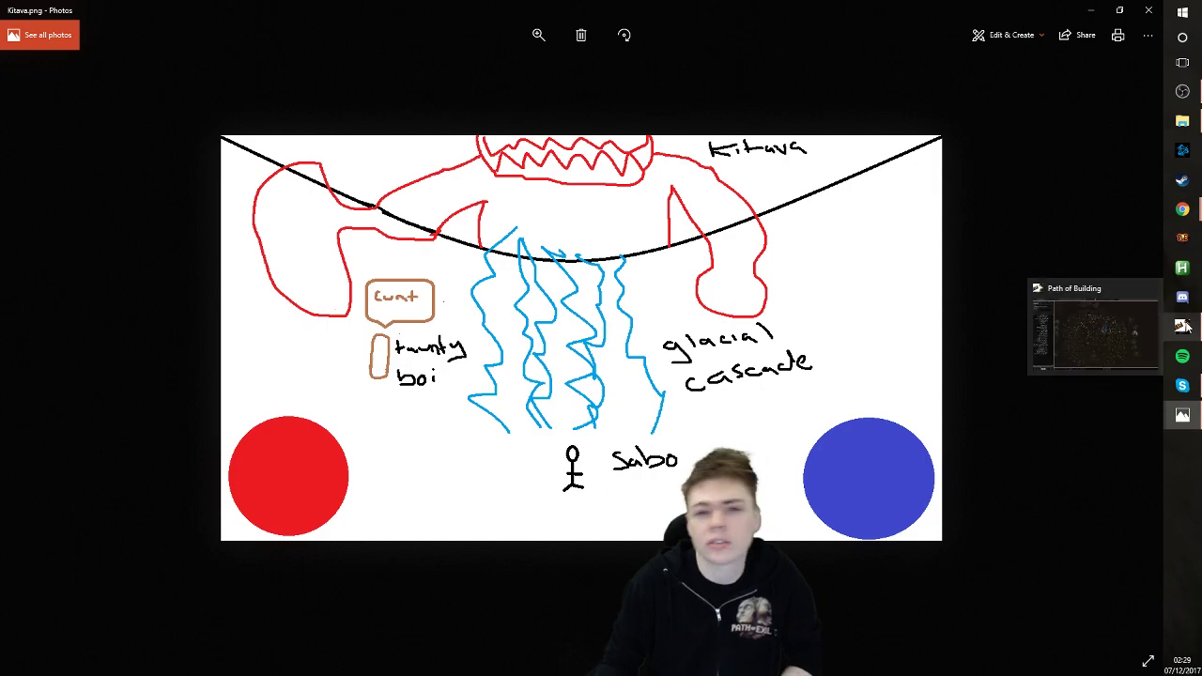
click(1129, 330)
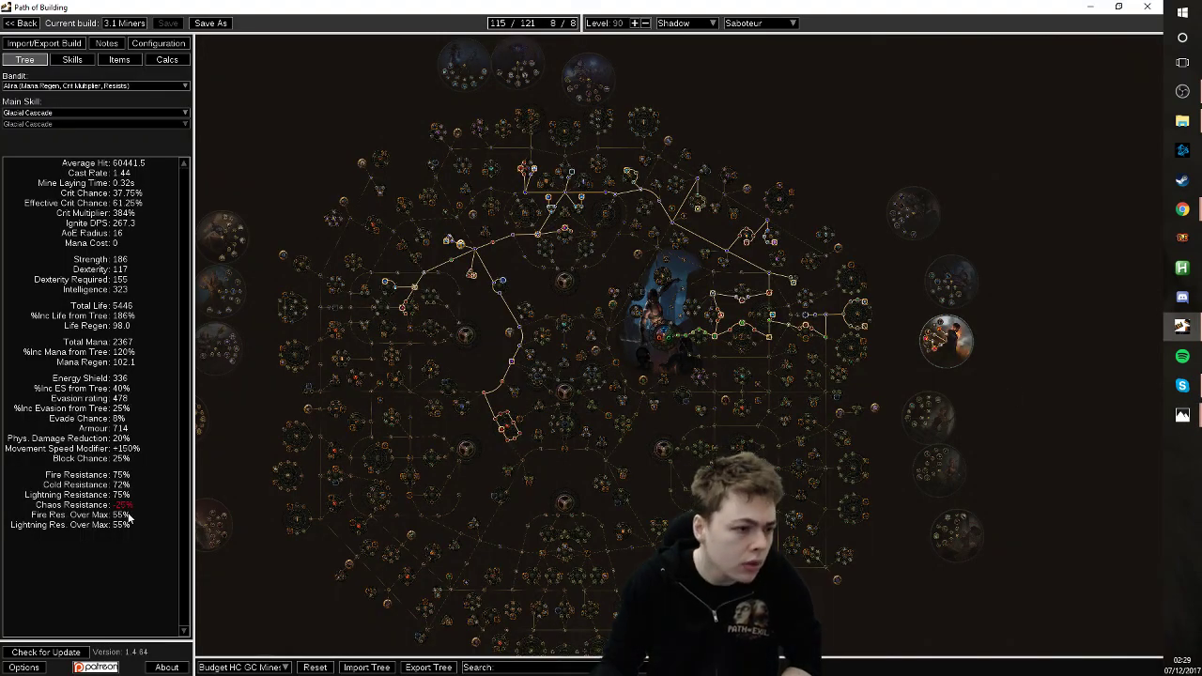
click(73, 59)
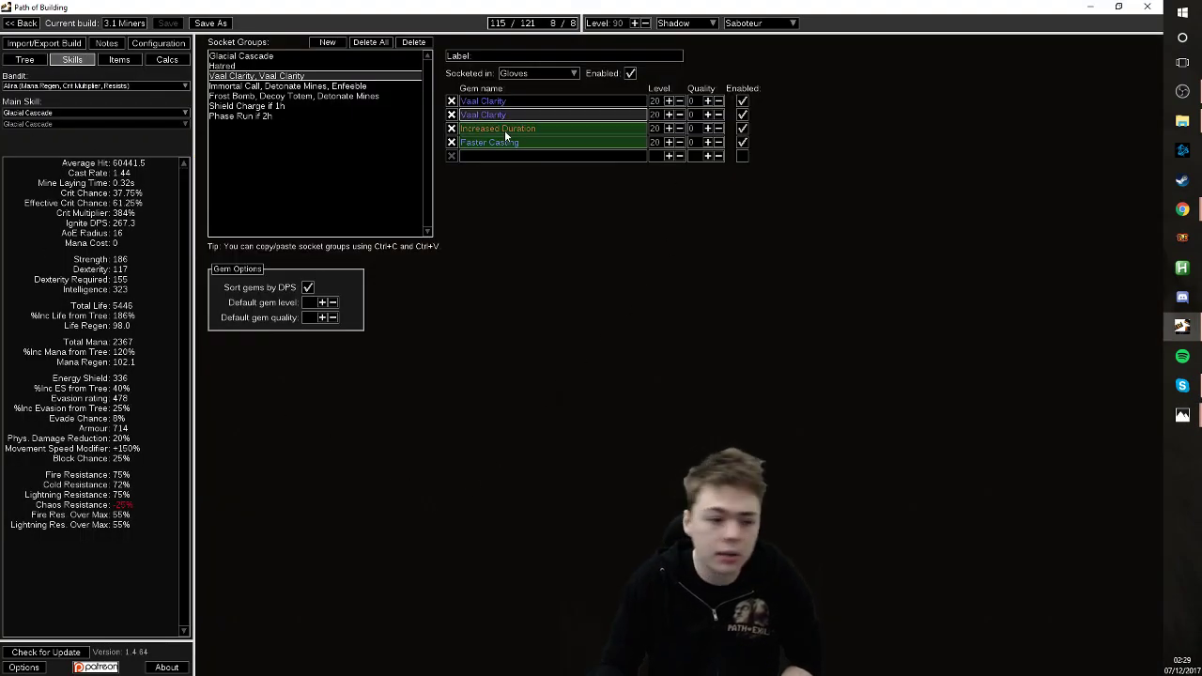
click(282, 86)
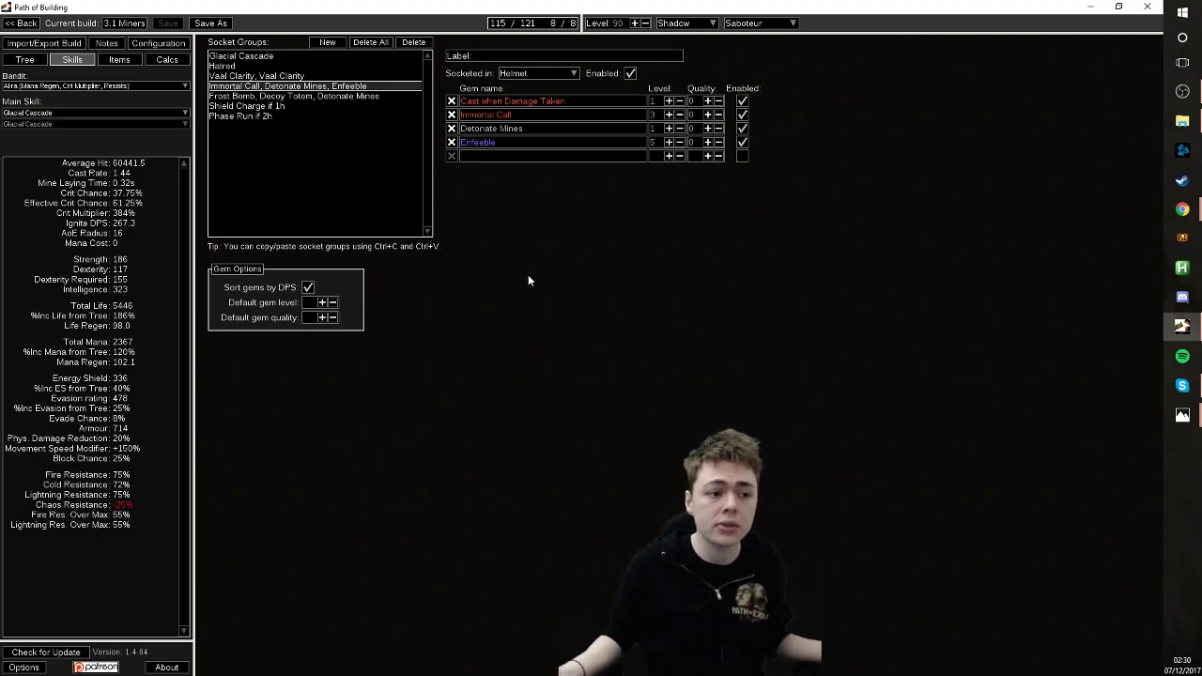
click(319, 95)
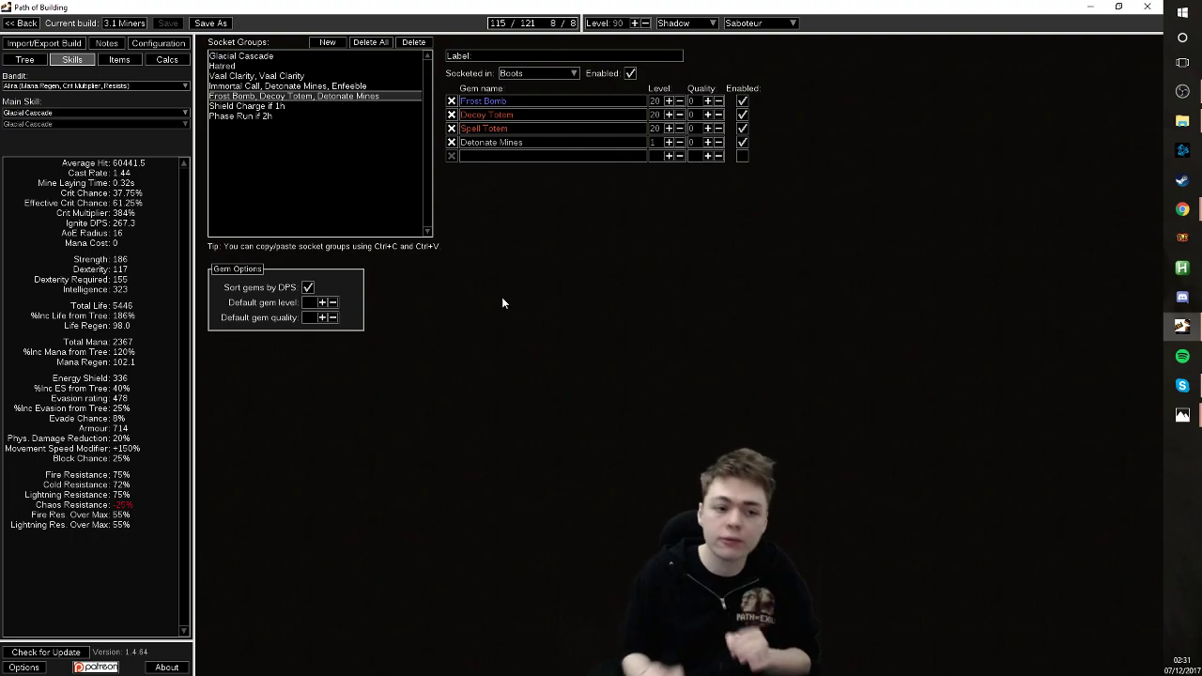
click(250, 76)
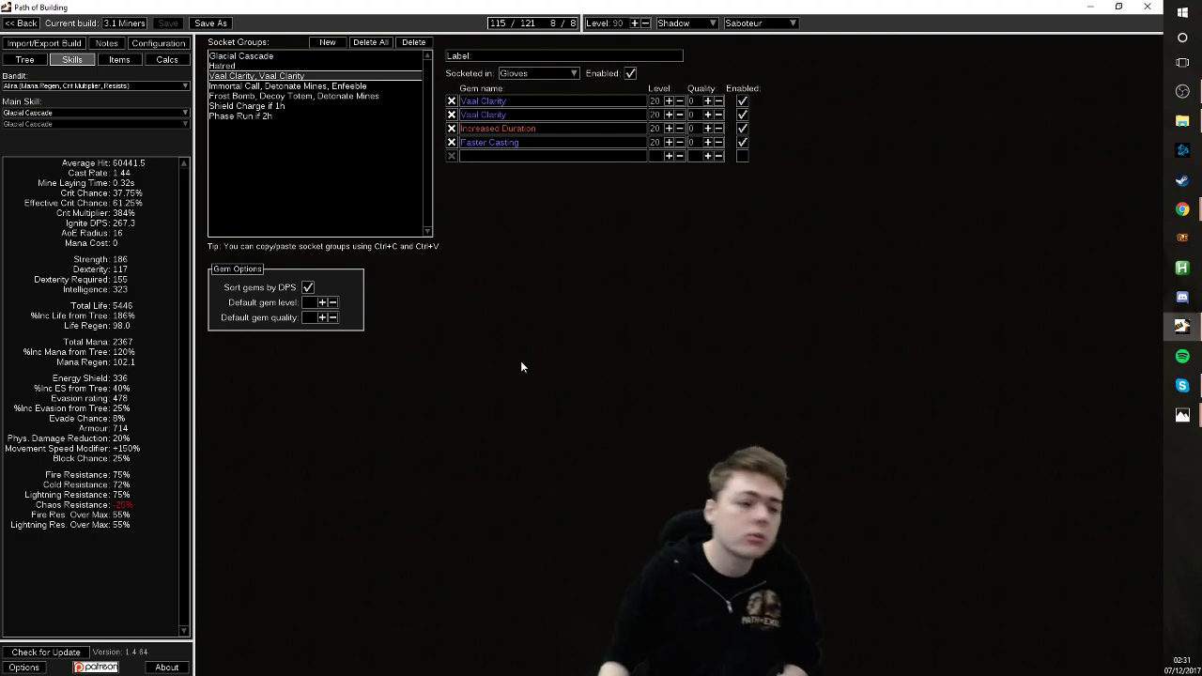
click(317, 96)
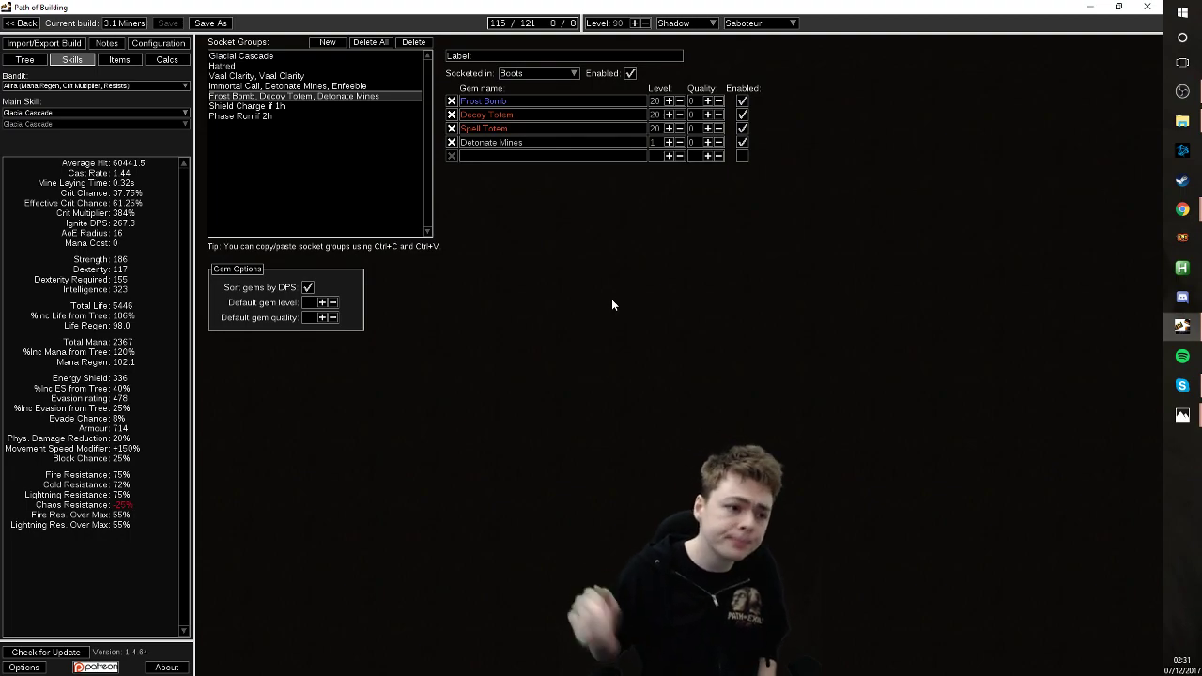
- Review the gems in the weapon socket groups "Shield Charge if 1h" and "Phase Run if 2h"
click(119, 60)
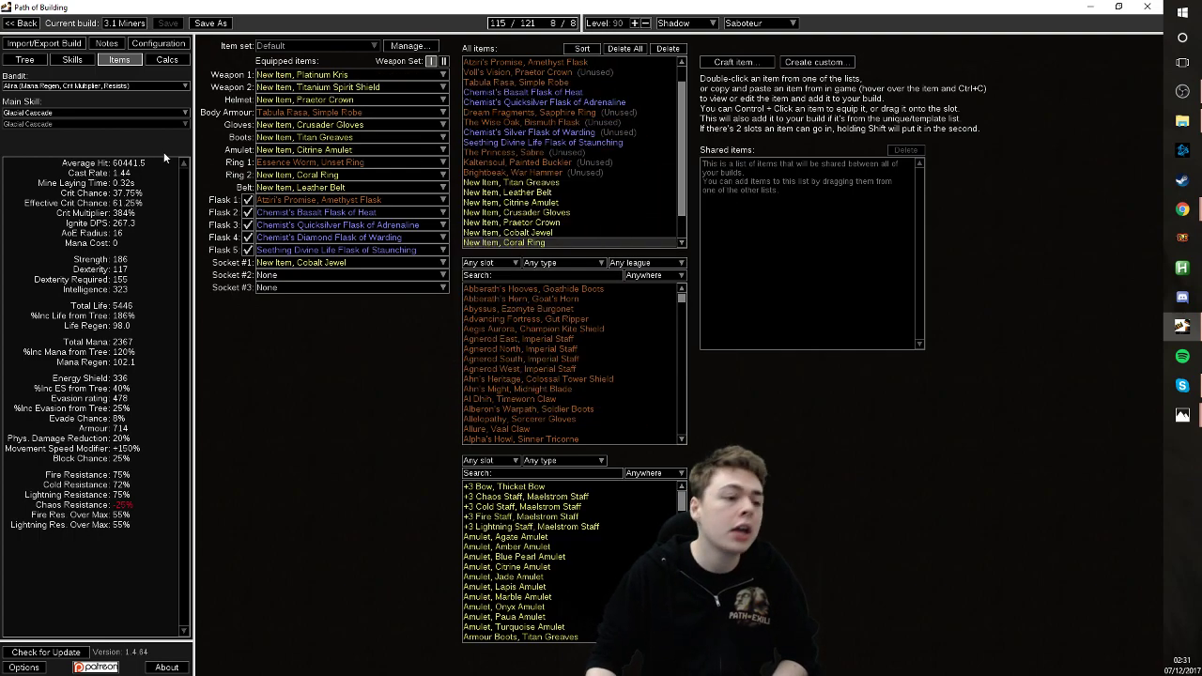
click(73, 60)
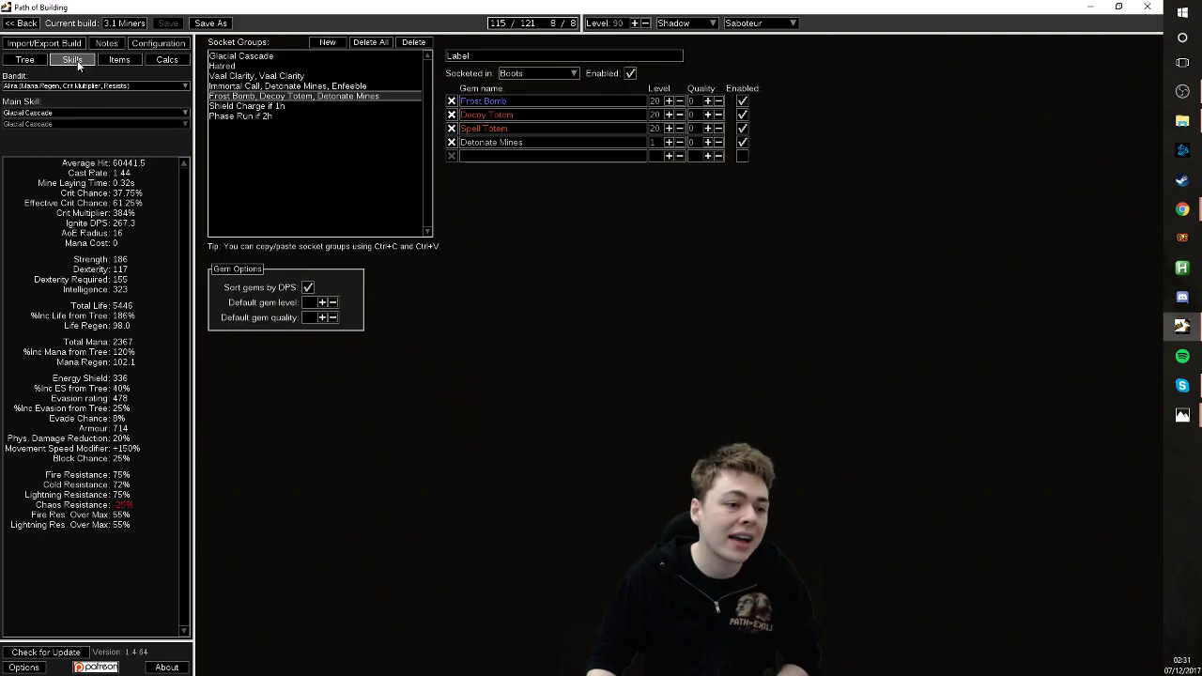
click(247, 107)
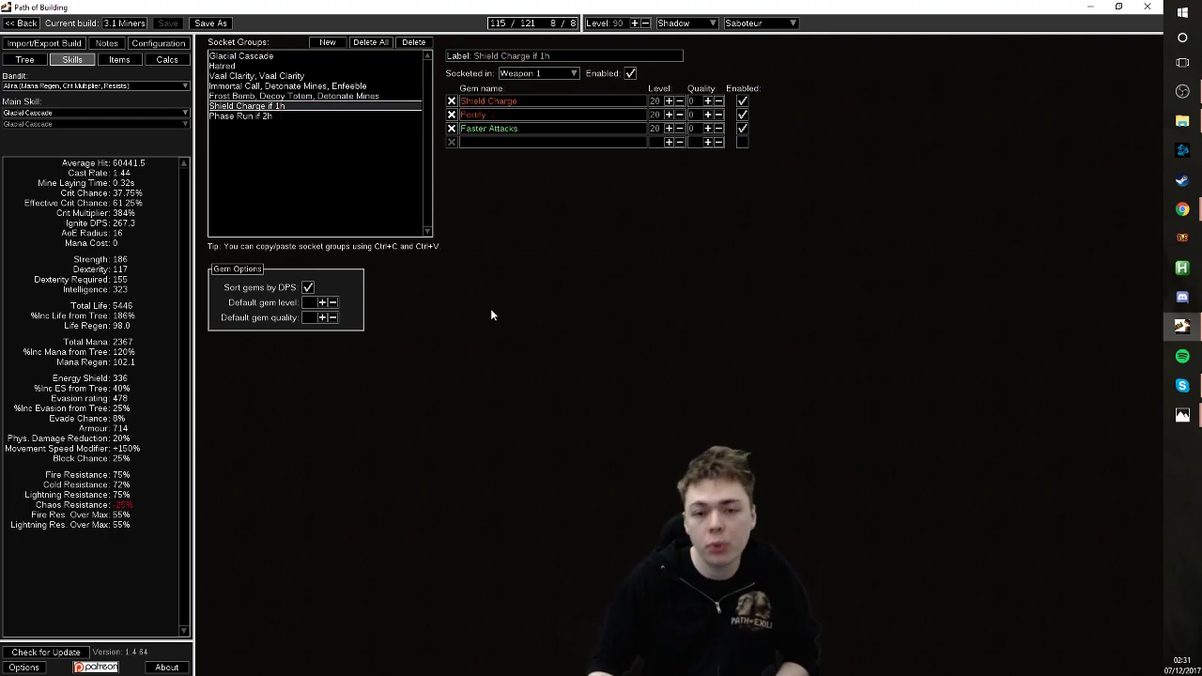
click(282, 116)
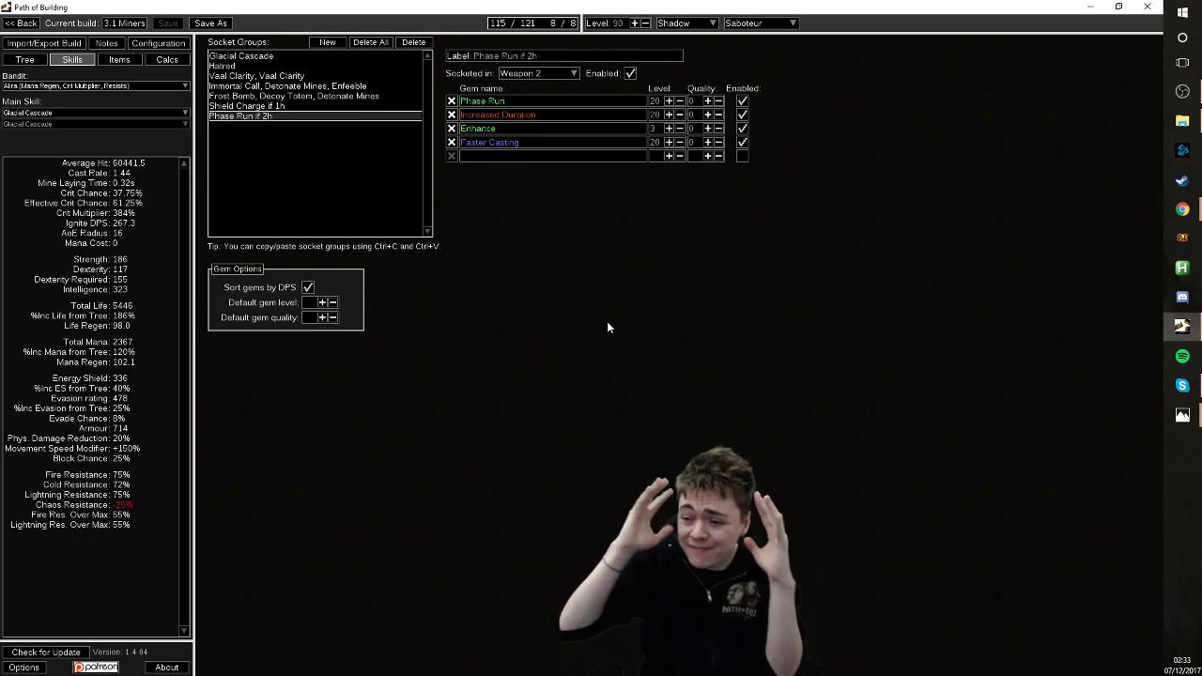
- Return to the passive tree and display the BUDGET HC KB MINES version to examine its pathing
click(120, 59)
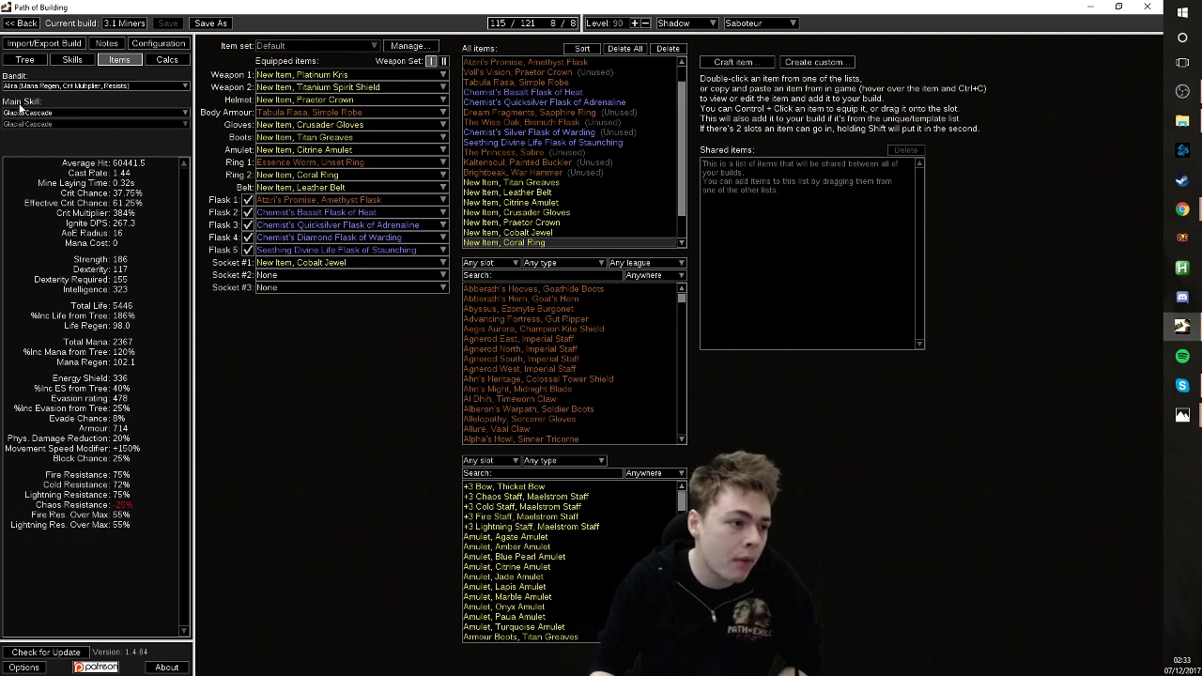
click(25, 59)
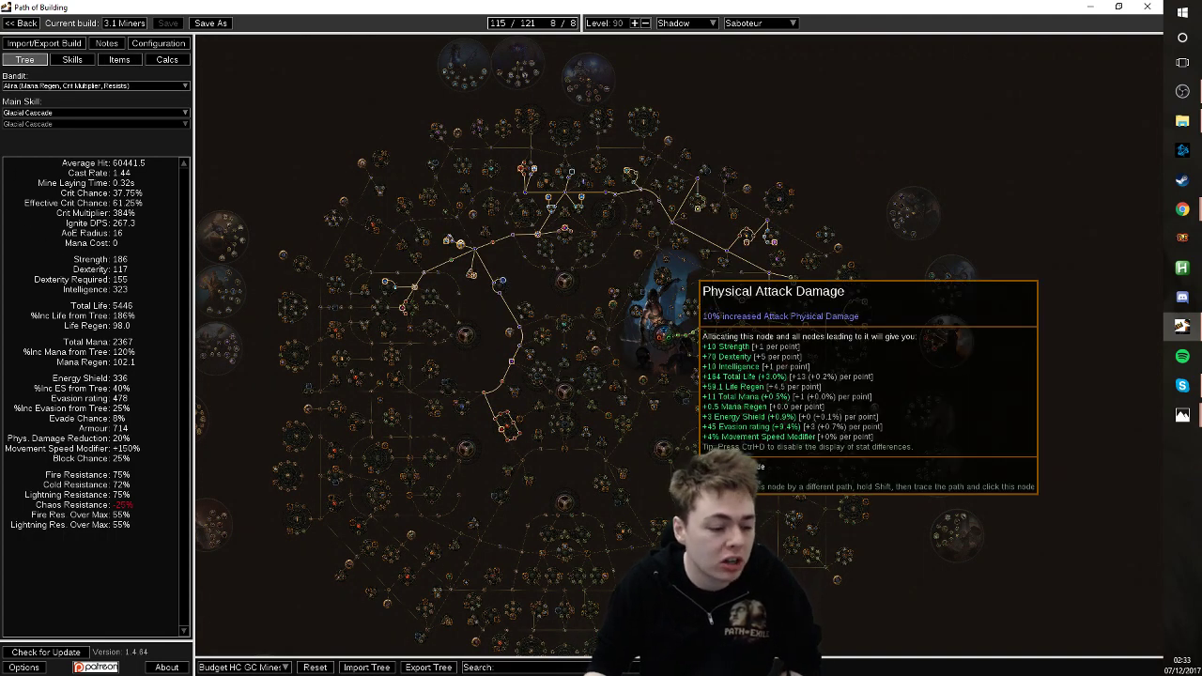
click(269, 666)
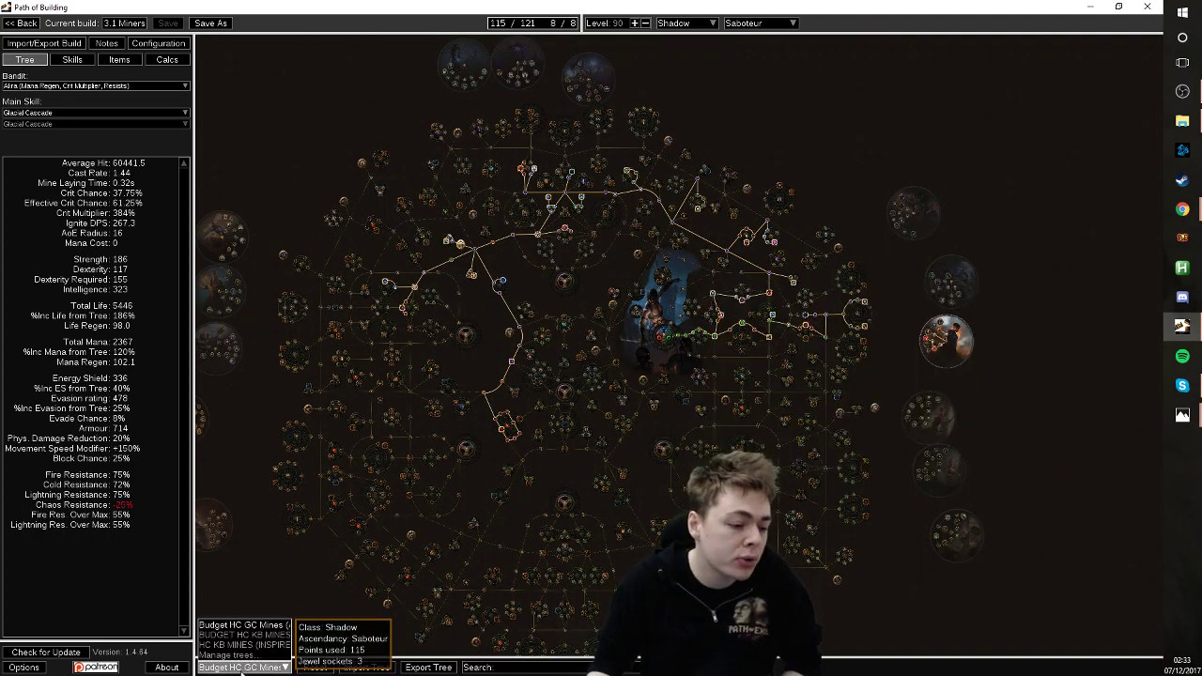
click(287, 655)
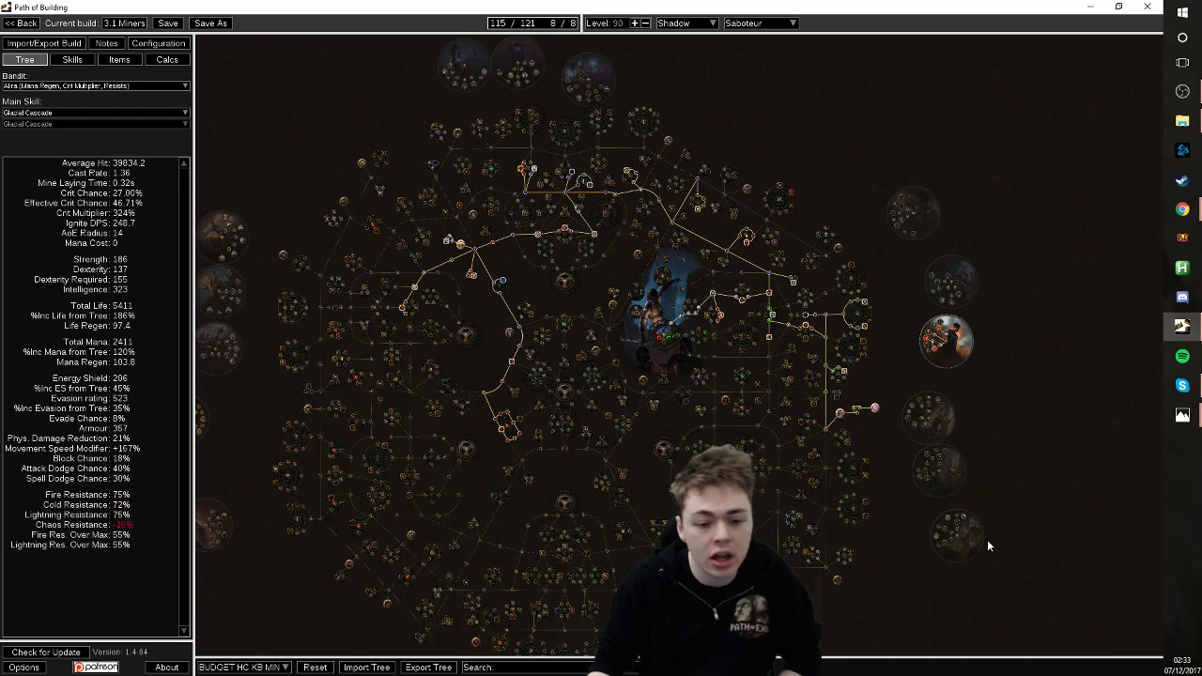
drag(987, 539, 1006, 483)
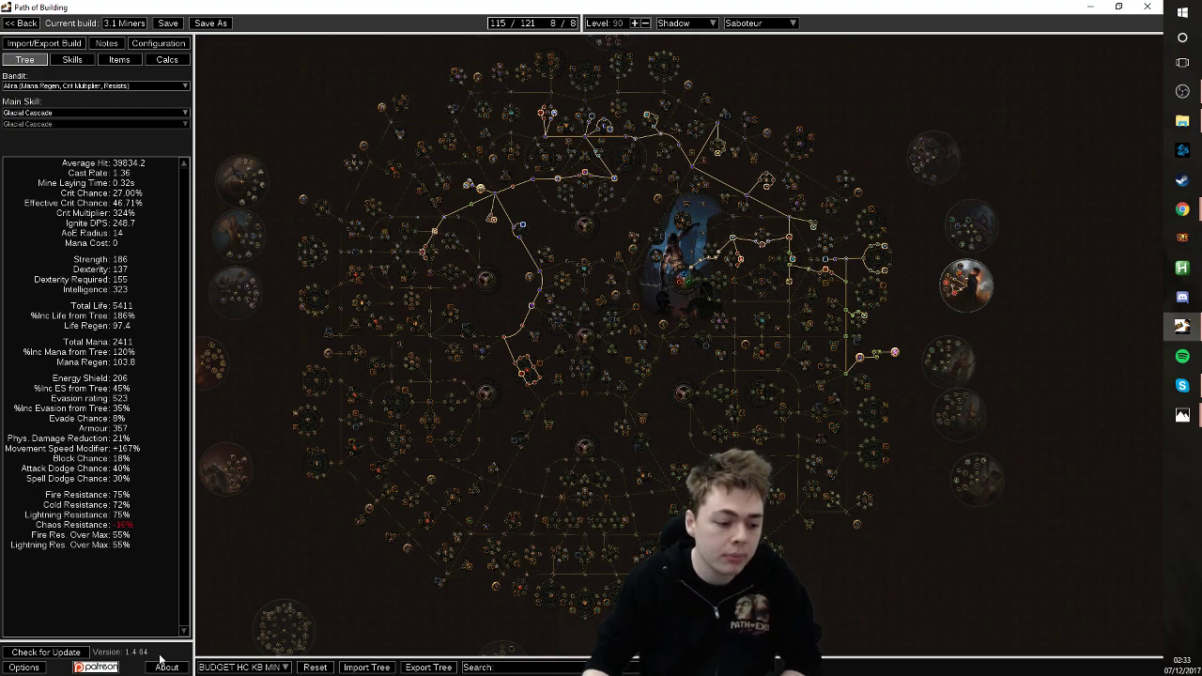
- Compare the HC KB MINES (INSPIRE) passive tree with the Budget HC GC Mines tree
click(244, 667)
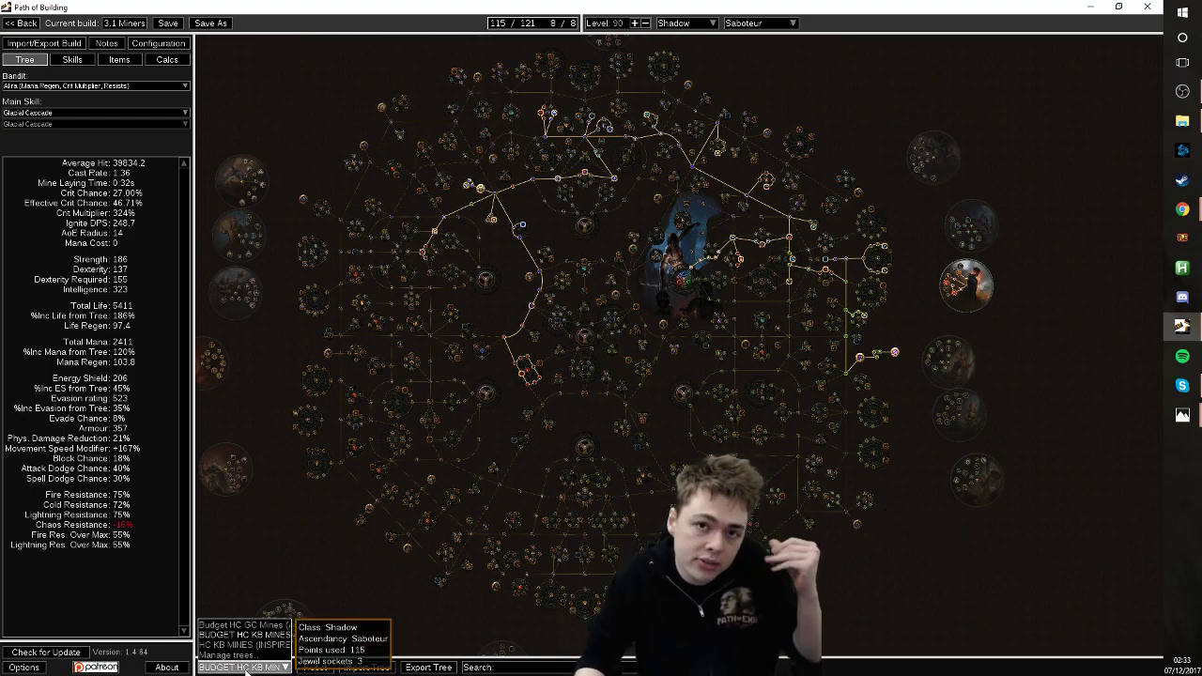
click(269, 646)
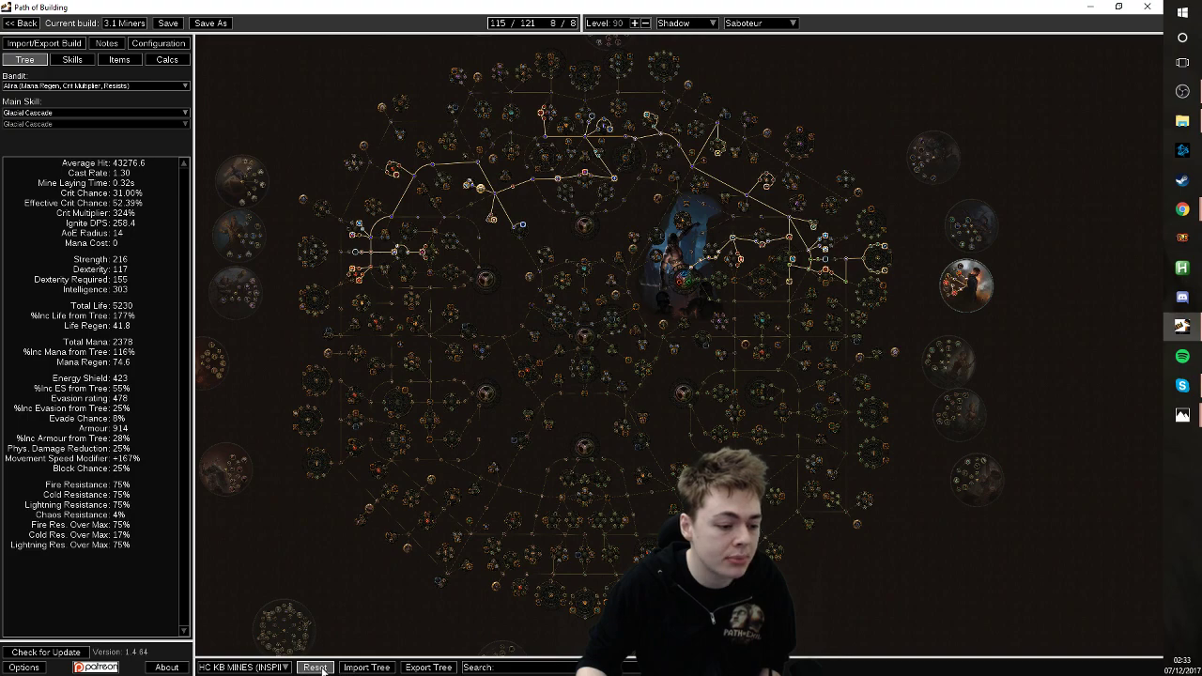
click(242, 666)
click(232, 625)
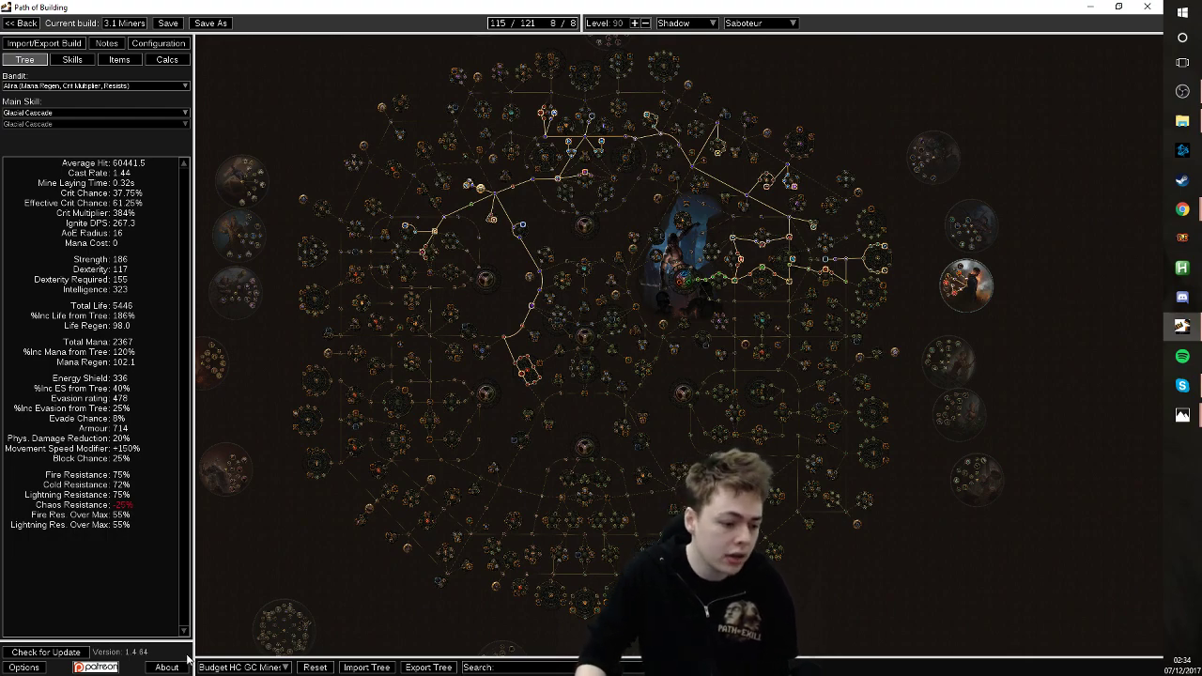
- Display the HC KB MINES (INSPIRE) passive tree again and switch to the Kitava.png drawing in Photos
click(242, 667)
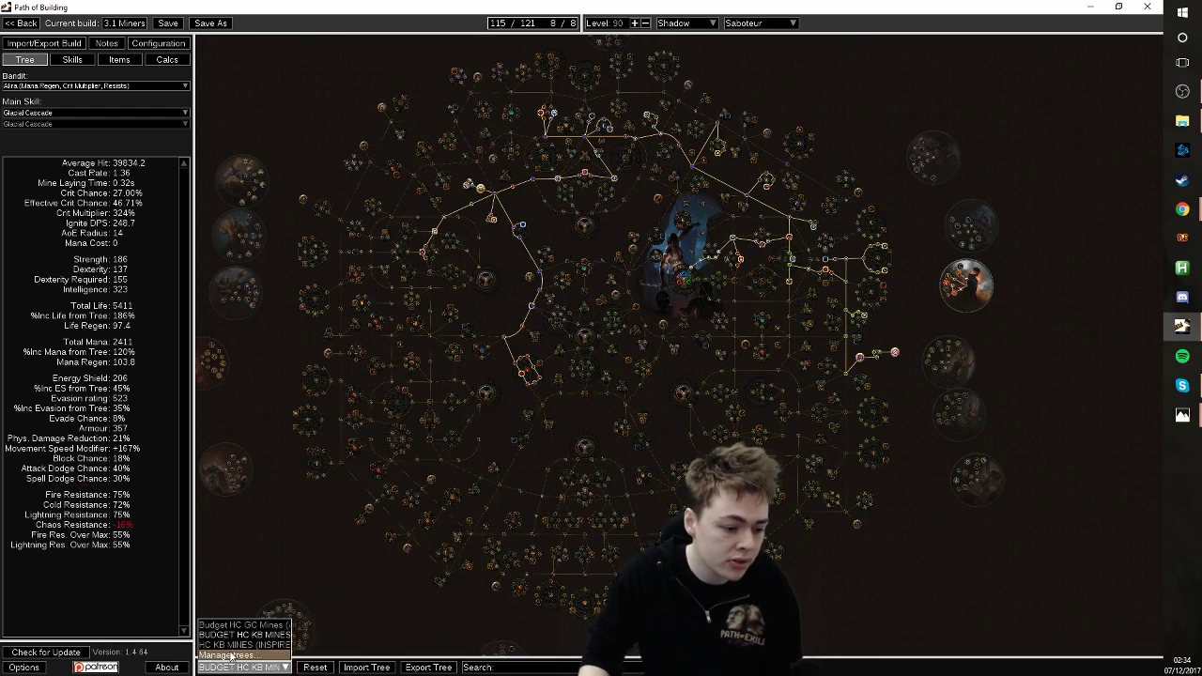
click(235, 646)
mouse_move(1182, 414)
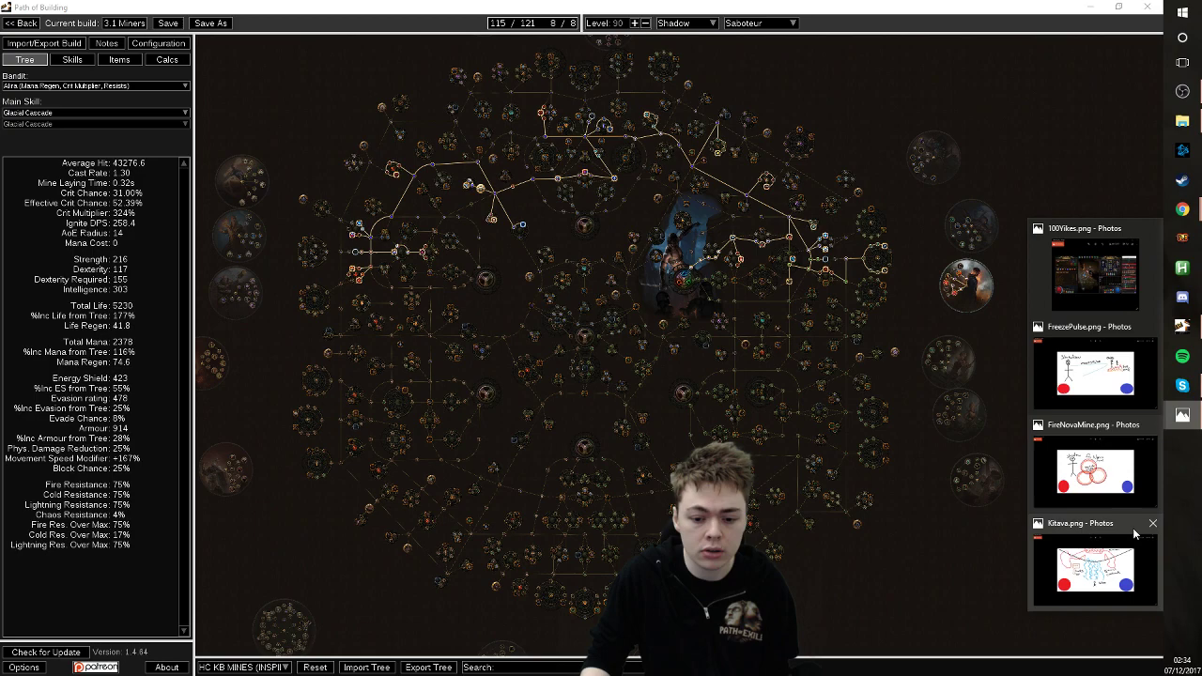
click(1099, 563)
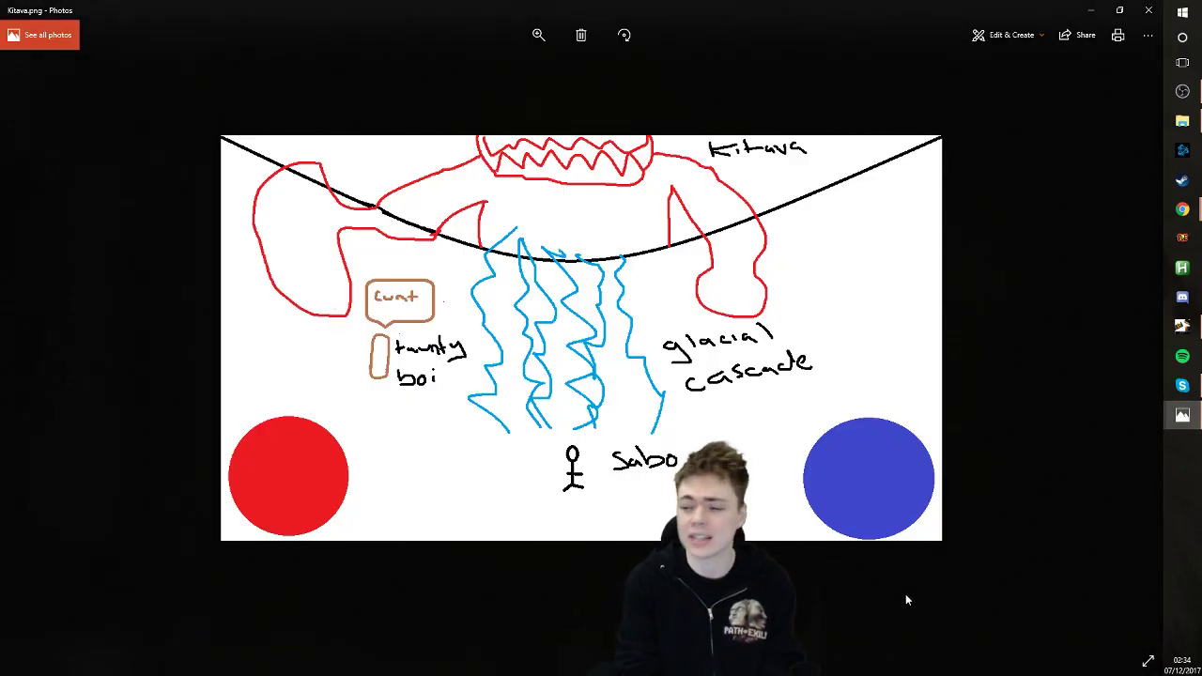